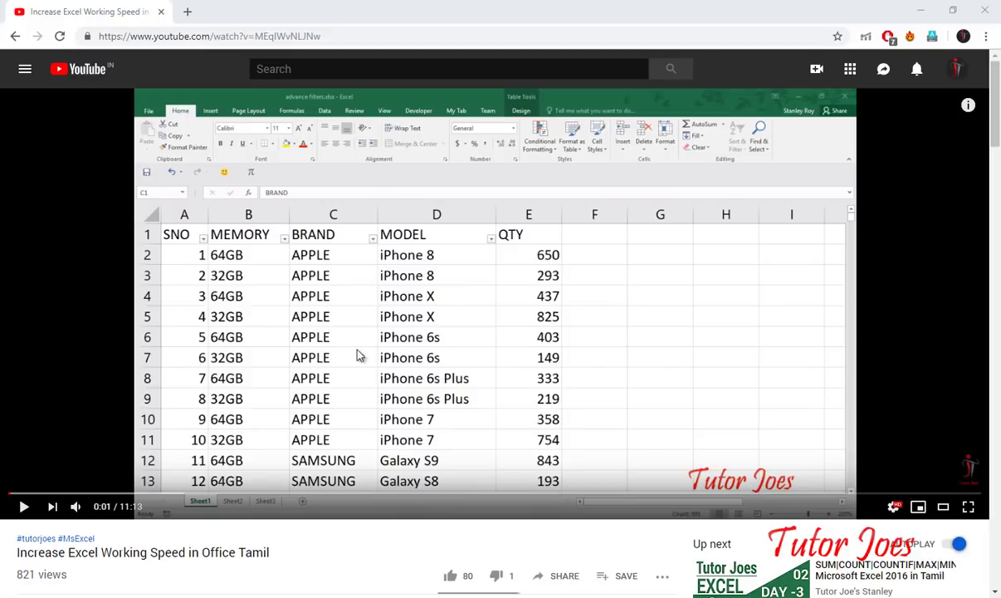
Scroll below the Excel tips video and open the uploader's channel, which has 86,205 subscribers.
{"action": "scroll", "coordinate": [329, 327], "scroll_direction": "down", "scroll_amount": 2}
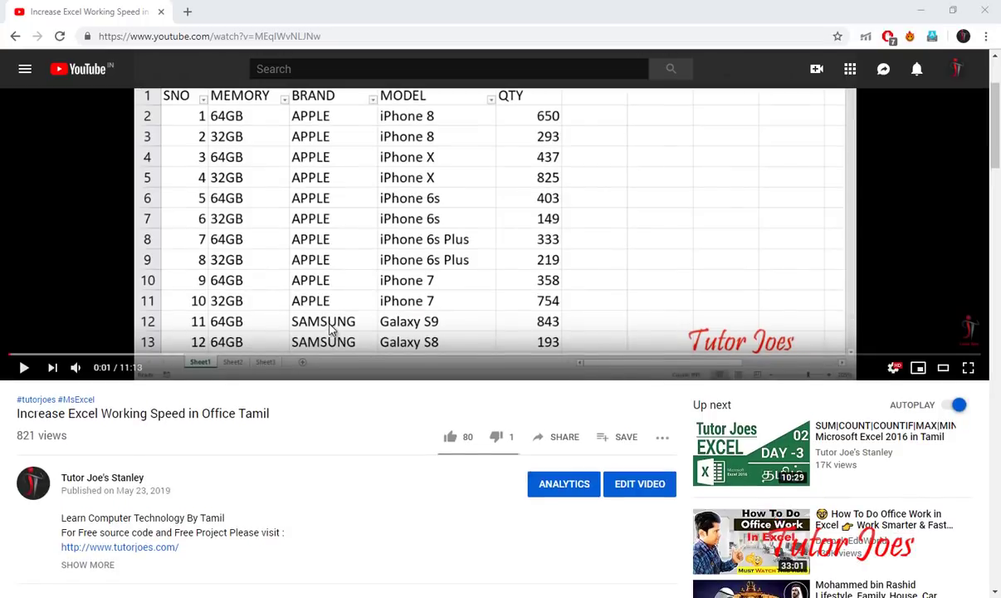
{"action": "scroll", "coordinate": [332, 332], "scroll_direction": "up", "scroll_amount": 2}
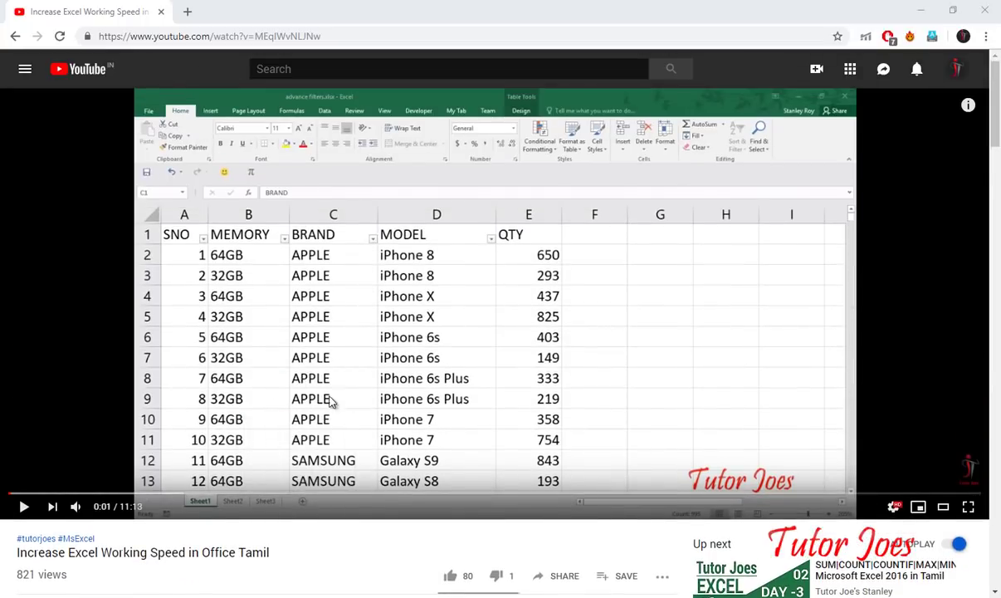
{"action": "scroll", "coordinate": [312, 308], "scroll_direction": "down", "scroll_amount": 1}
{"action": "scroll", "coordinate": [331, 308], "scroll_direction": "down", "scroll_amount": 1}
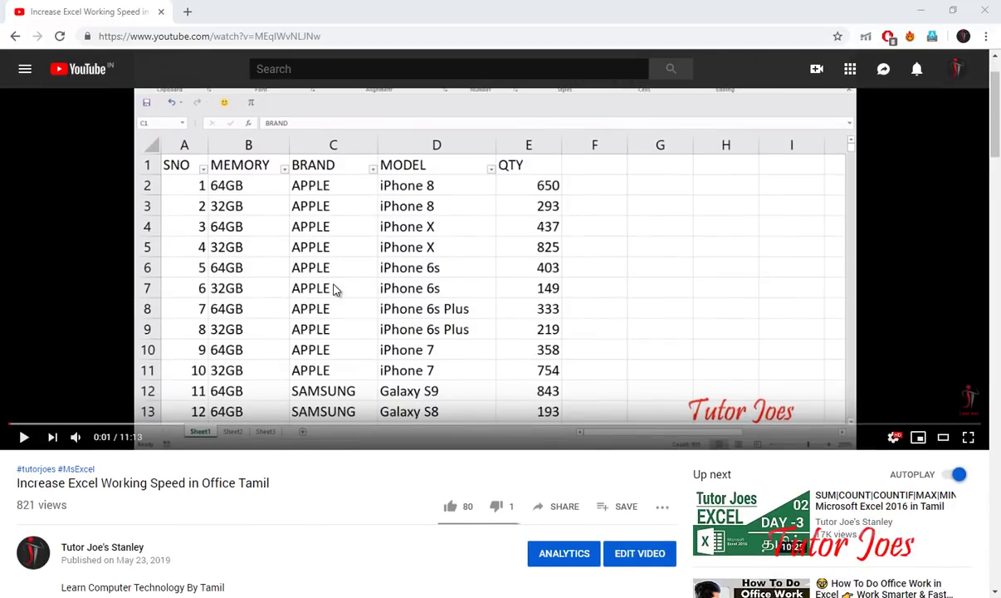
{"action": "scroll", "coordinate": [334, 286], "scroll_direction": "down", "scroll_amount": 4}
{"action": "scroll", "coordinate": [268, 290], "scroll_direction": "down", "scroll_amount": 2}
{"action": "scroll", "coordinate": [280, 256], "scroll_direction": "down", "scroll_amount": 2}
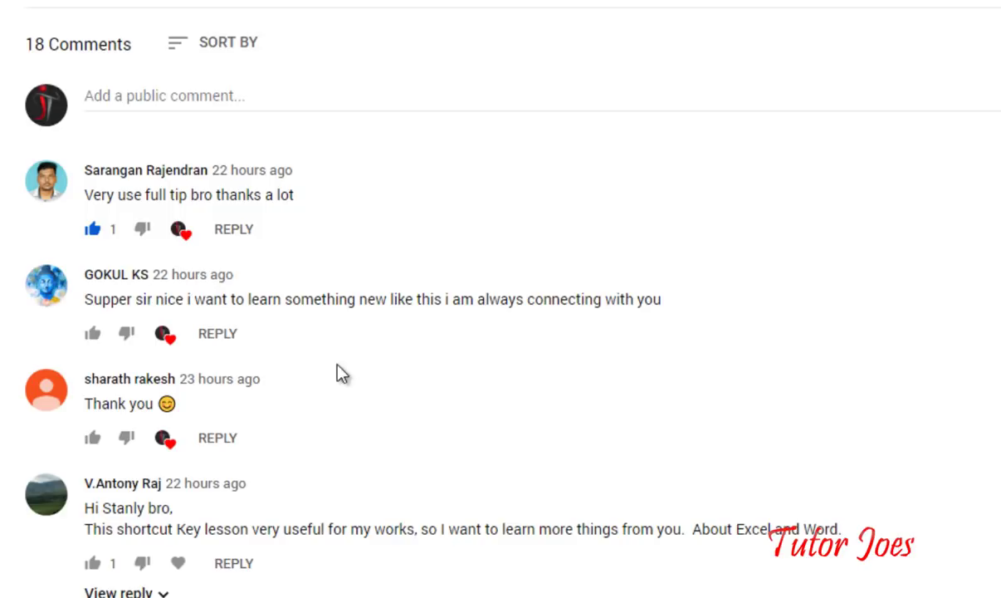
{"action": "scroll", "coordinate": [342, 367], "scroll_direction": "down", "scroll_amount": 1}
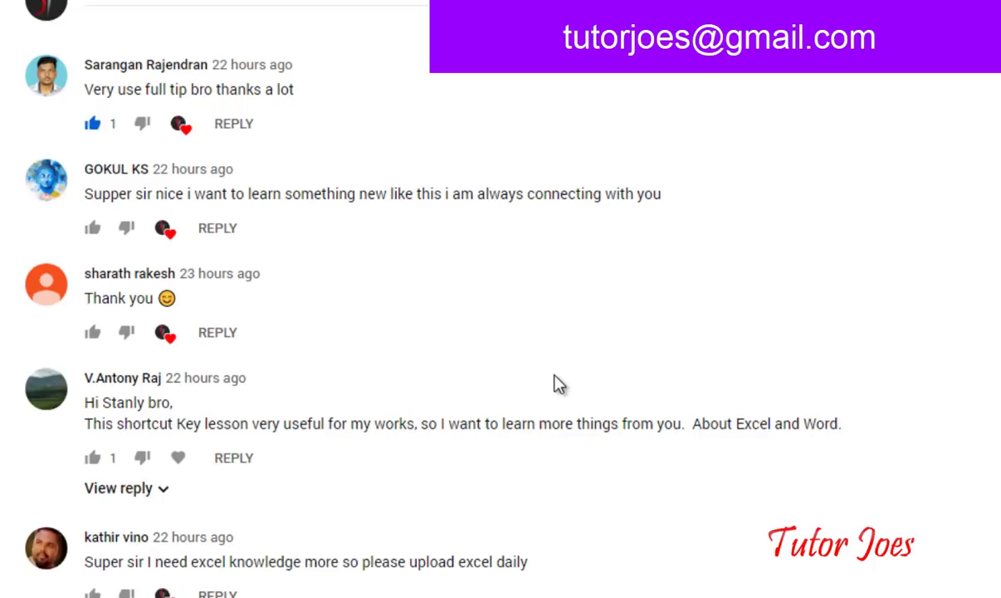
{"action": "scroll", "coordinate": [556, 366], "scroll_direction": "up", "scroll_amount": 4}
{"action": "scroll", "coordinate": [558, 345], "scroll_direction": "up", "scroll_amount": 2}
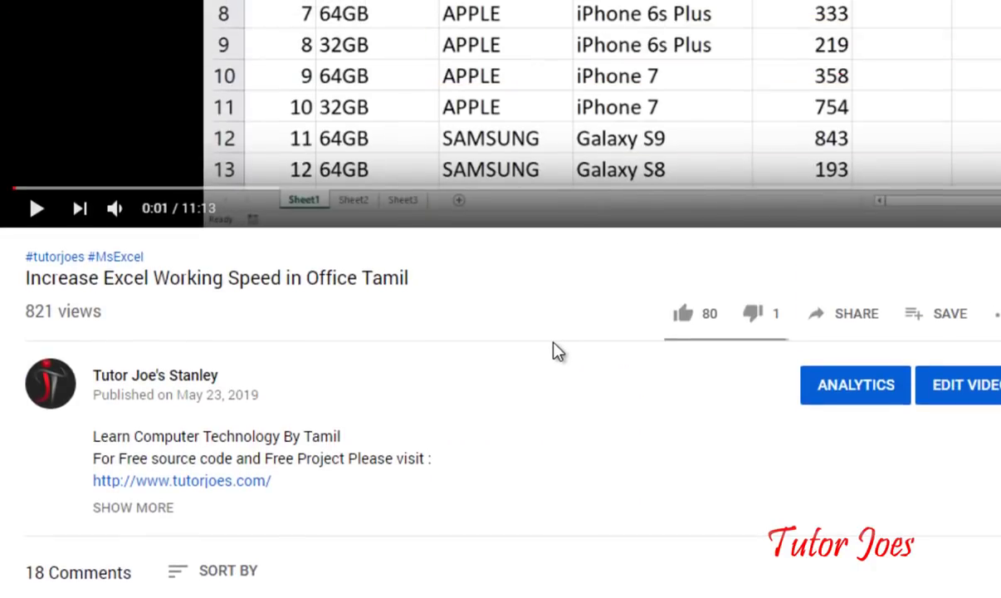
{"action": "scroll", "coordinate": [558, 351], "scroll_direction": "up", "scroll_amount": 4}
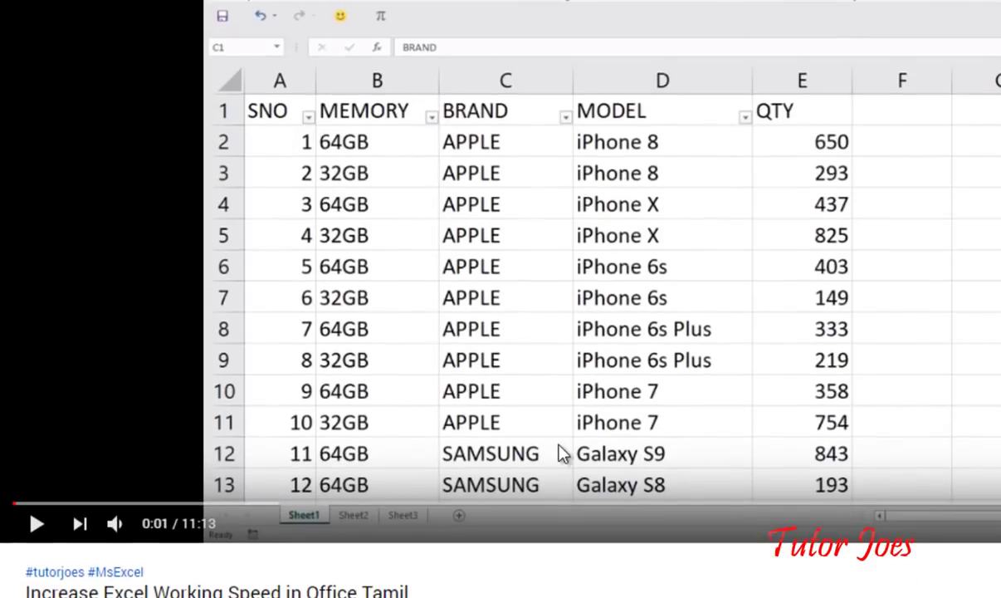
{"action": "scroll", "coordinate": [540, 324], "scroll_direction": "down", "scroll_amount": 10}
{"action": "scroll", "coordinate": [533, 345], "scroll_direction": "down", "scroll_amount": 5}
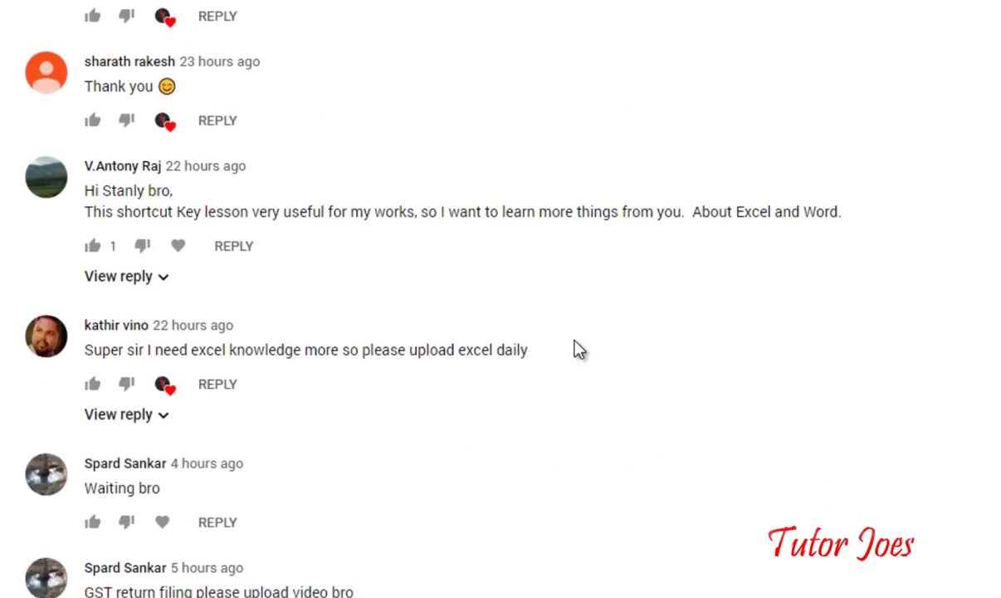
{"action": "scroll", "coordinate": [575, 346], "scroll_direction": "down", "scroll_amount": 5}
{"action": "scroll", "coordinate": [577, 344], "scroll_direction": "down", "scroll_amount": 4}
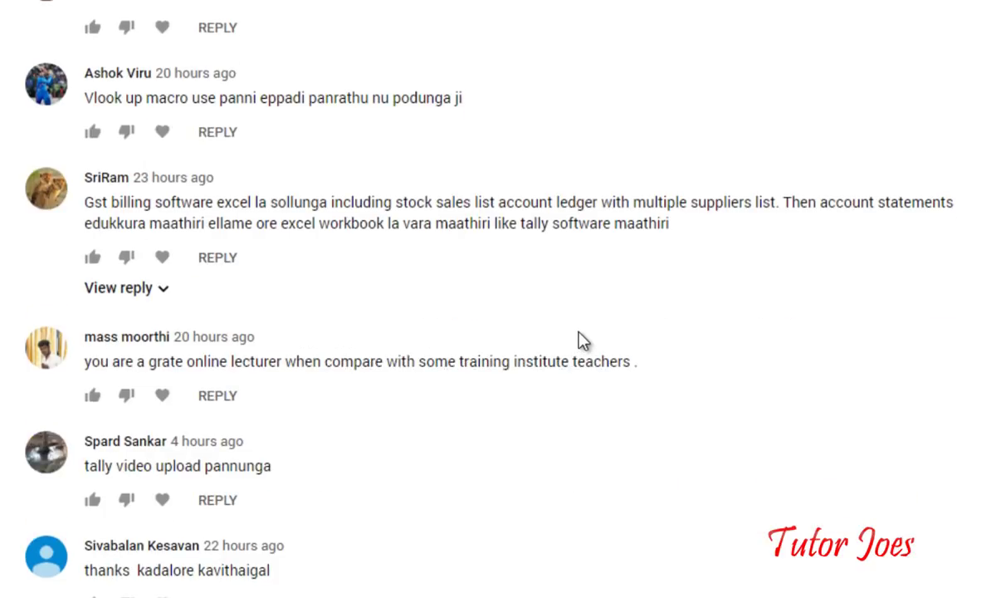
{"action": "scroll", "coordinate": [579, 338], "scroll_direction": "down", "scroll_amount": 2}
{"action": "scroll", "coordinate": [579, 335], "scroll_direction": "down", "scroll_amount": 1}
{"action": "scroll", "coordinate": [494, 307], "scroll_direction": "up", "scroll_amount": 4}
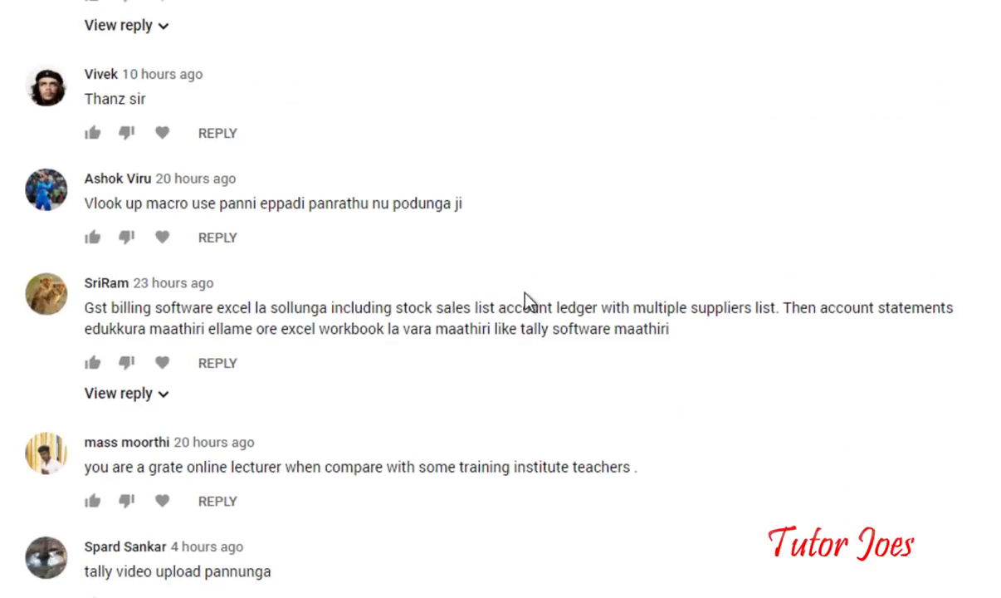
{"action": "scroll", "coordinate": [527, 299], "scroll_direction": "up", "scroll_amount": 1}
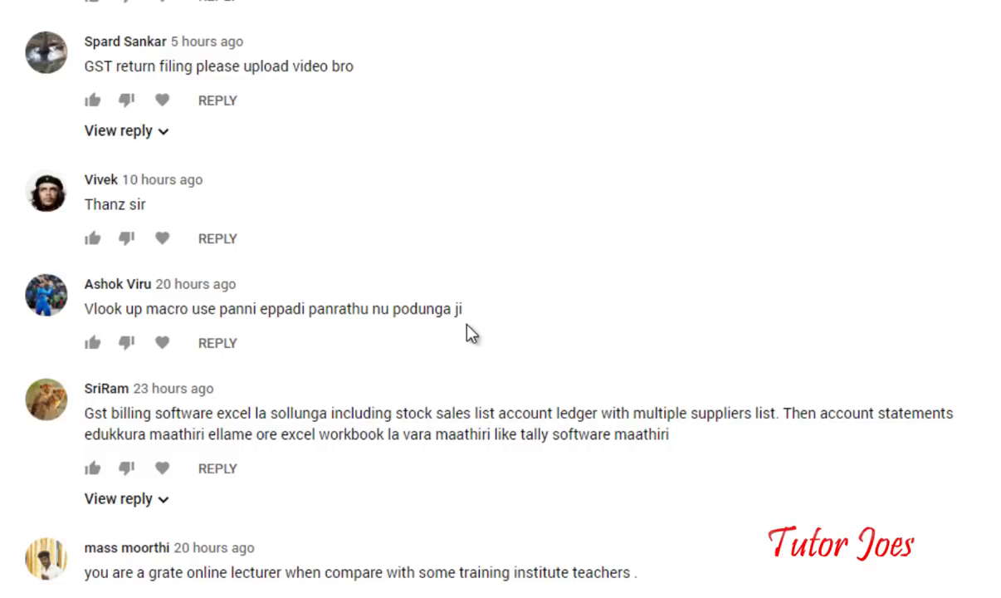
{"action": "scroll", "coordinate": [438, 342], "scroll_direction": "up", "scroll_amount": 3}
{"action": "scroll", "coordinate": [432, 341], "scroll_direction": "up", "scroll_amount": 4}
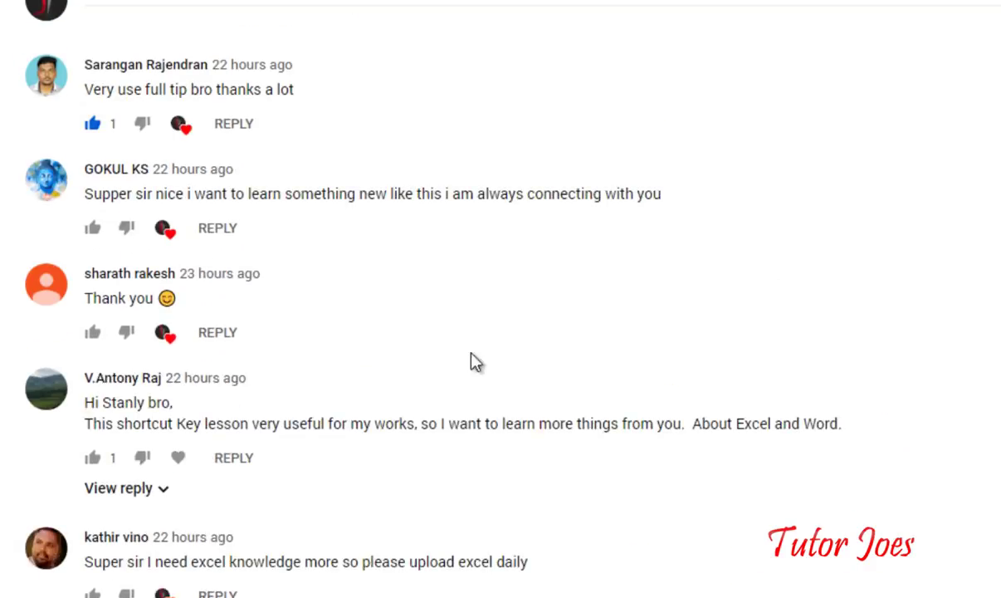
{"action": "scroll", "coordinate": [474, 360], "scroll_direction": "up", "scroll_amount": 4}
{"action": "scroll", "coordinate": [271, 379], "scroll_direction": "up", "scroll_amount": 2}
{"action": "scroll", "coordinate": [469, 367], "scroll_direction": "up", "scroll_amount": 3}
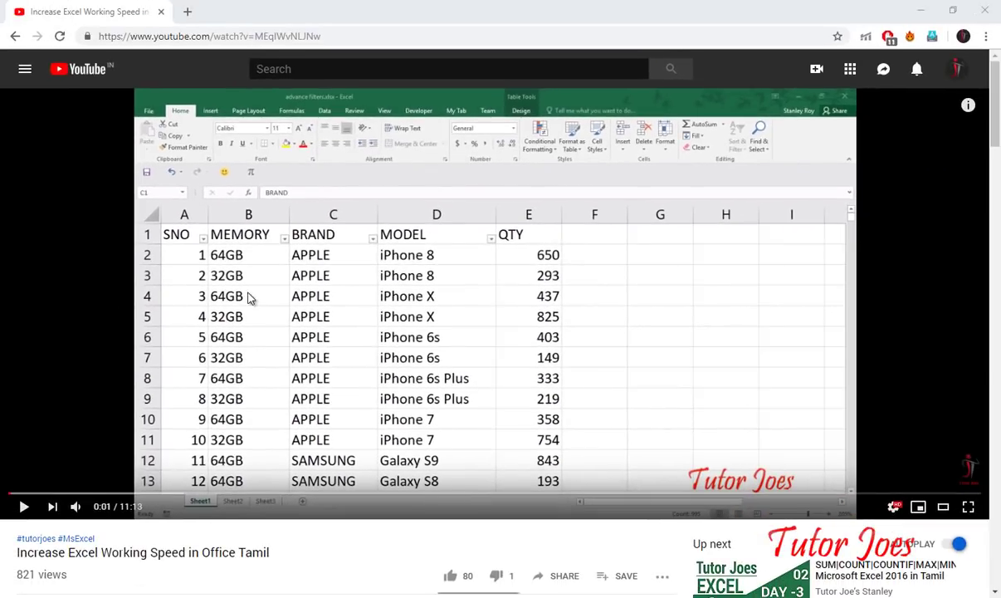
{"action": "scroll", "coordinate": [352, 276], "scroll_direction": "down", "scroll_amount": 3}
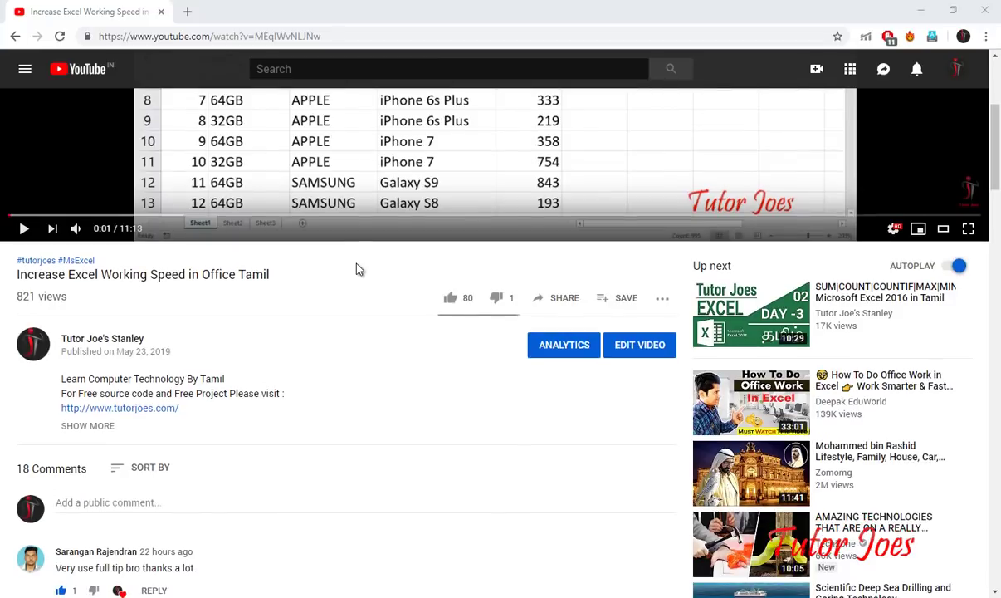
{"action": "scroll", "coordinate": [369, 281], "scroll_direction": "up", "scroll_amount": 3}
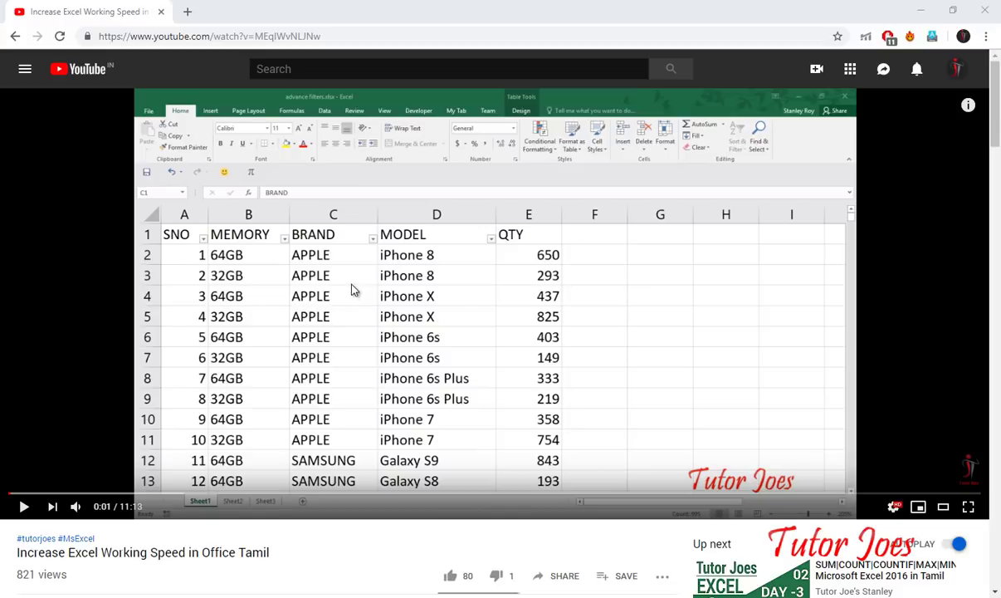
{"action": "scroll", "coordinate": [372, 290], "scroll_direction": "down", "scroll_amount": 3}
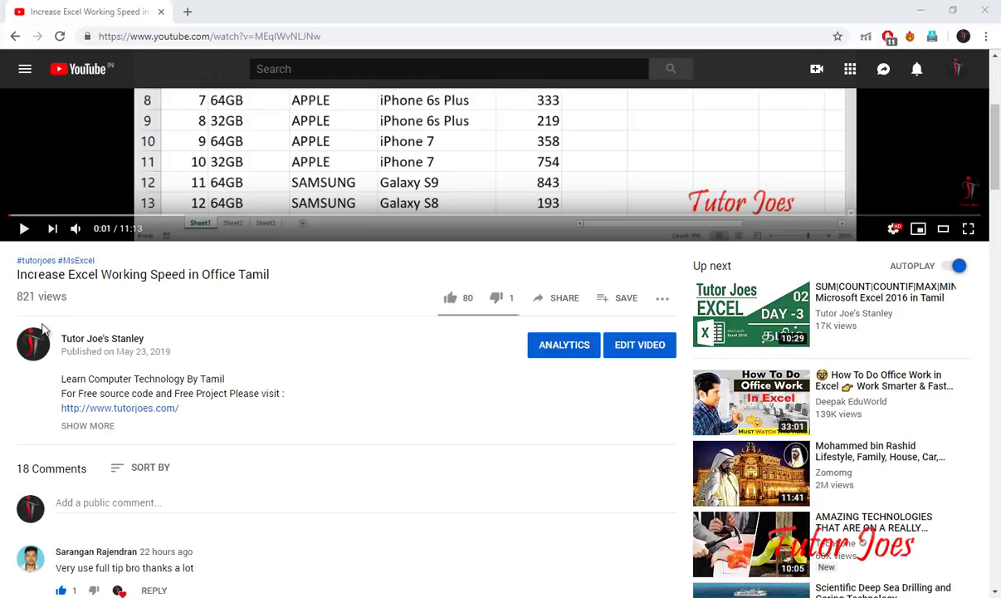
{"action": "left_click", "coordinate": [119, 342]}
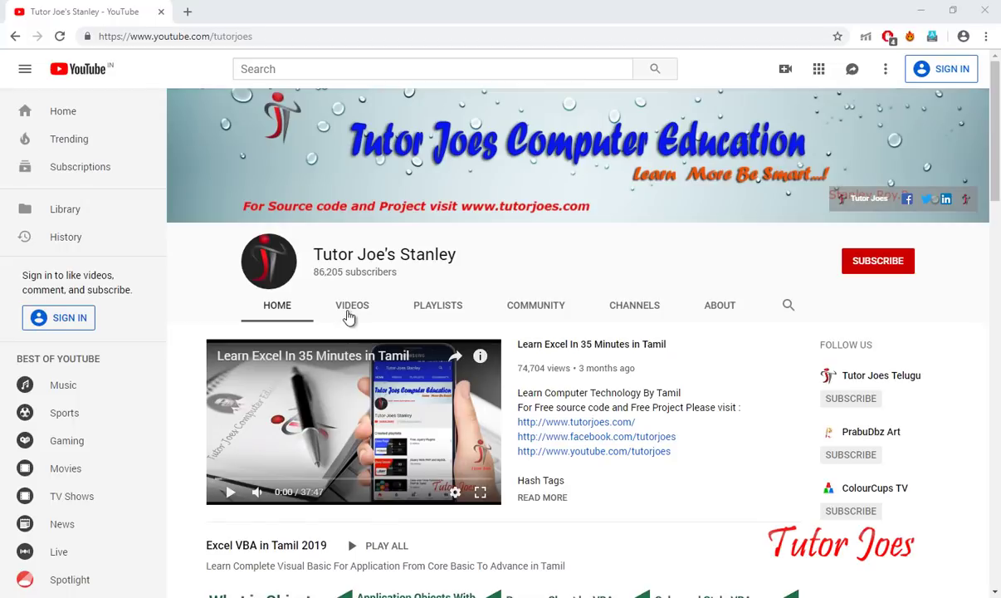
Filter the channel's playlists to show only Created playlists.
{"action": "left_click", "coordinate": [431, 305]}
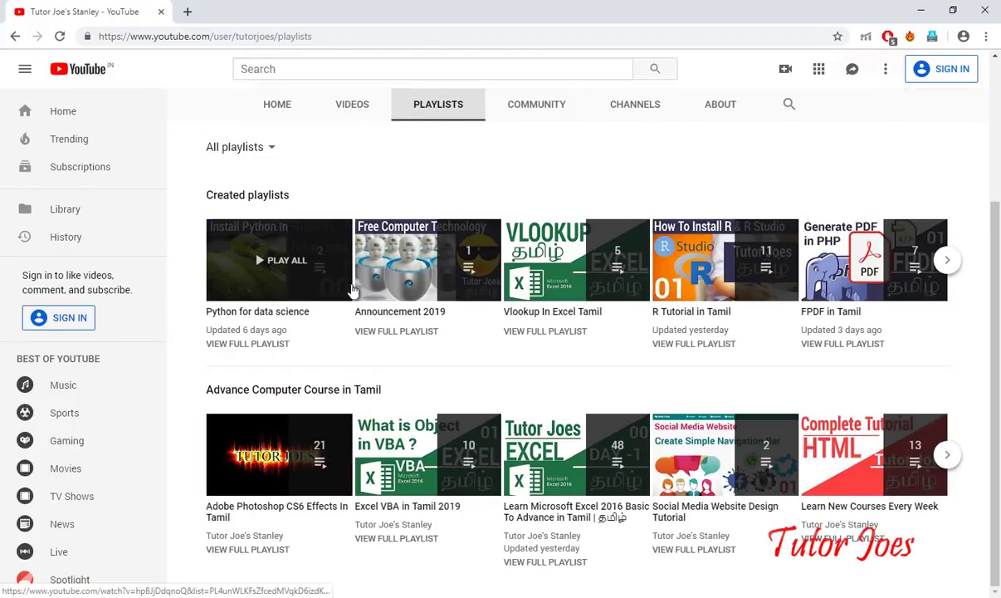
{"action": "mouse_move", "coordinate": [577, 260]}
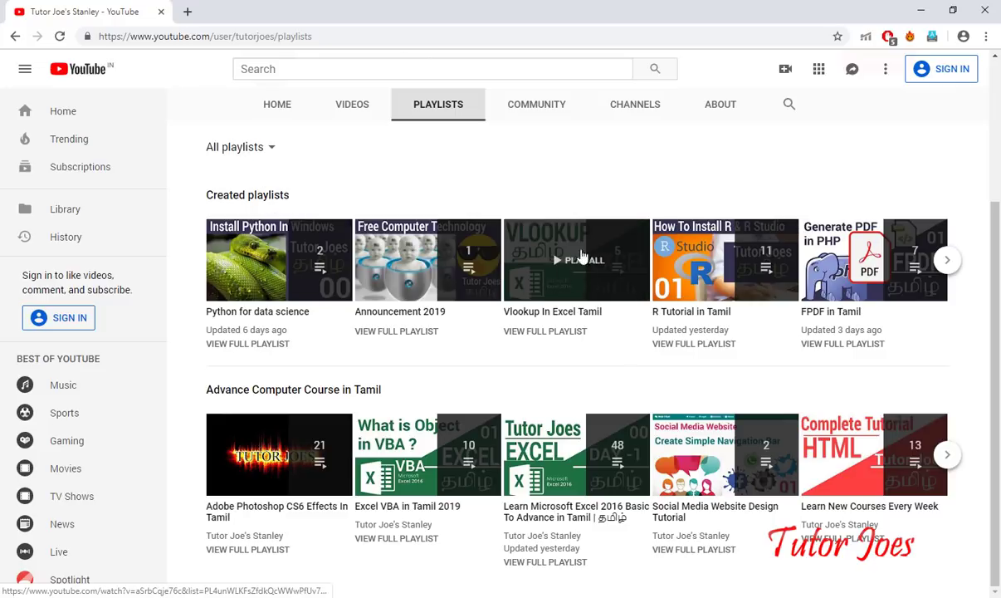
{"action": "left_click", "coordinate": [258, 149]}
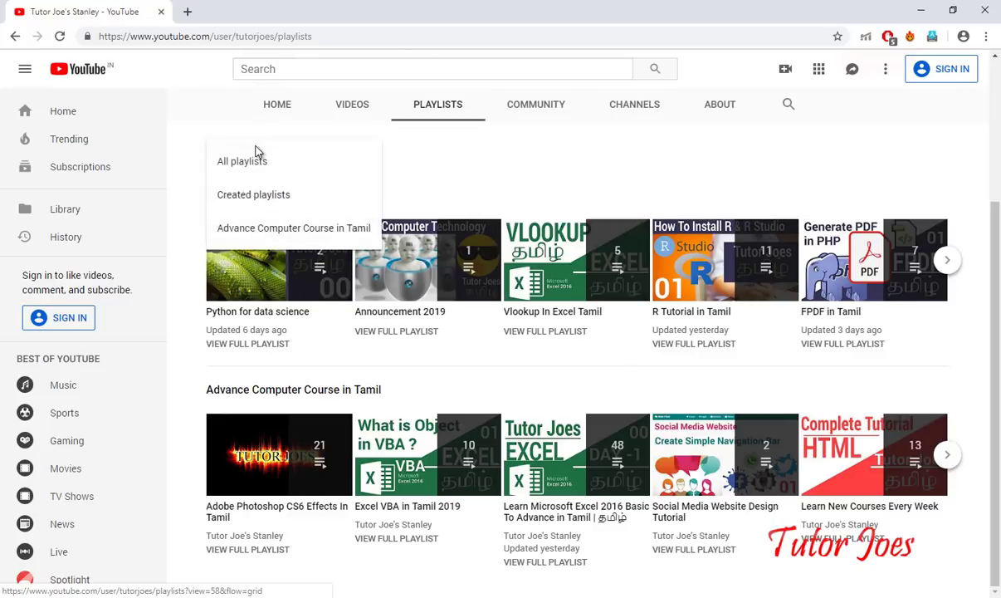
{"action": "left_click", "coordinate": [277, 198]}
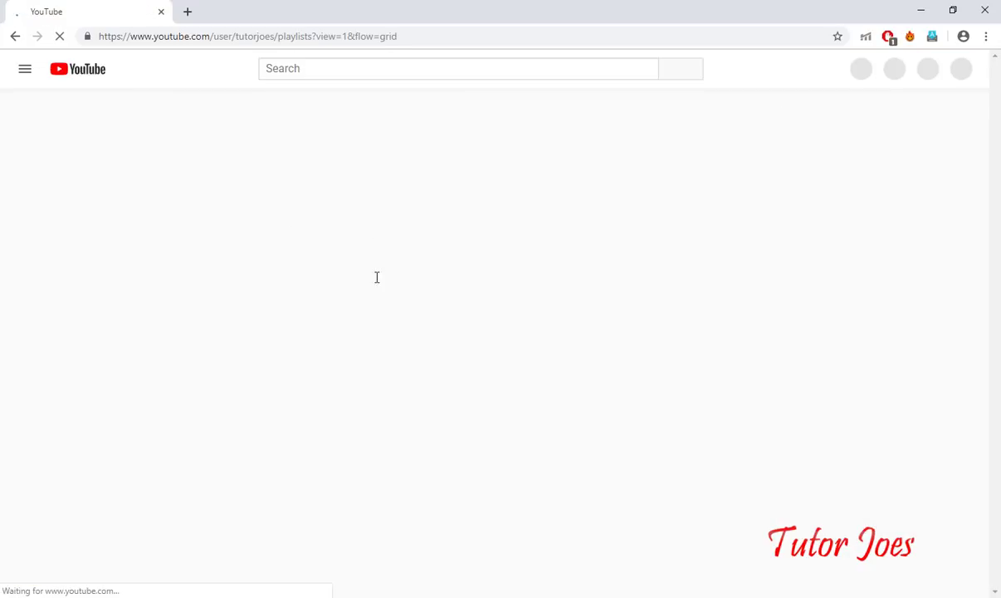
Find and play the Vlookup In Excel Tamil playlist from the Created playlists grid.
{"action": "scroll", "coordinate": [314, 288], "scroll_direction": "down", "scroll_amount": 5}
{"action": "scroll", "coordinate": [576, 335], "scroll_direction": "down", "scroll_amount": 5}
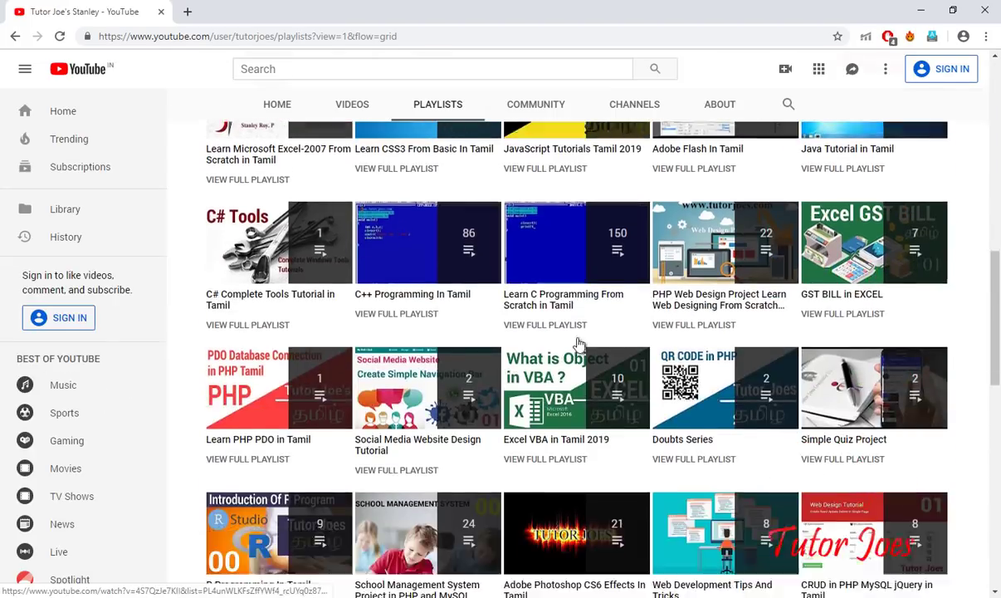
{"action": "scroll", "coordinate": [580, 361], "scroll_direction": "down", "scroll_amount": 4}
{"action": "scroll", "coordinate": [581, 361], "scroll_direction": "up", "scroll_amount": 3}
{"action": "scroll", "coordinate": [581, 361], "scroll_direction": "up", "scroll_amount": 10}
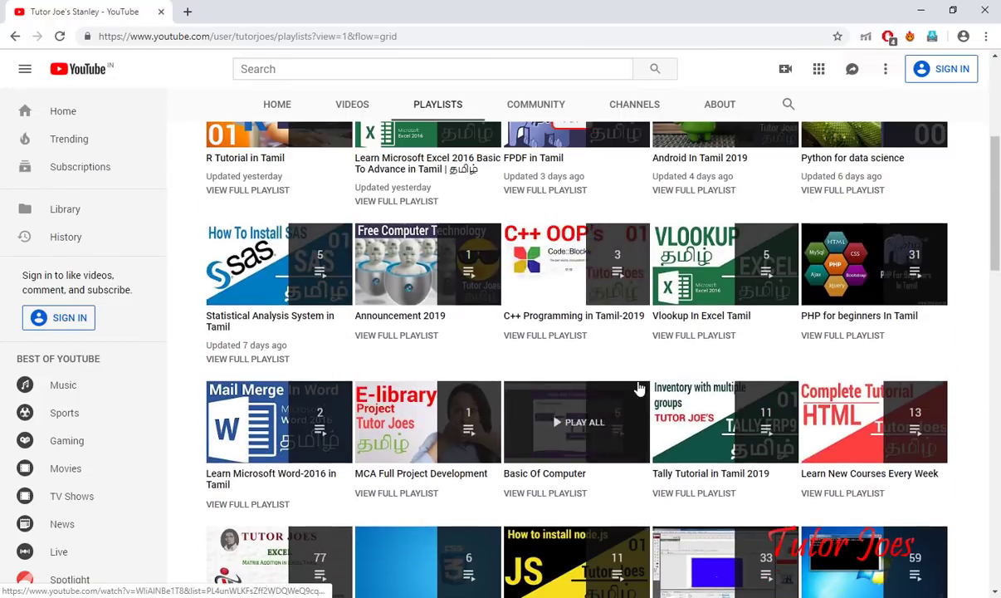
{"action": "scroll", "coordinate": [811, 413], "scroll_direction": "up", "scroll_amount": 1}
{"action": "scroll", "coordinate": [814, 390], "scroll_direction": "up", "scroll_amount": 2}
{"action": "scroll", "coordinate": [399, 415], "scroll_direction": "down", "scroll_amount": 1}
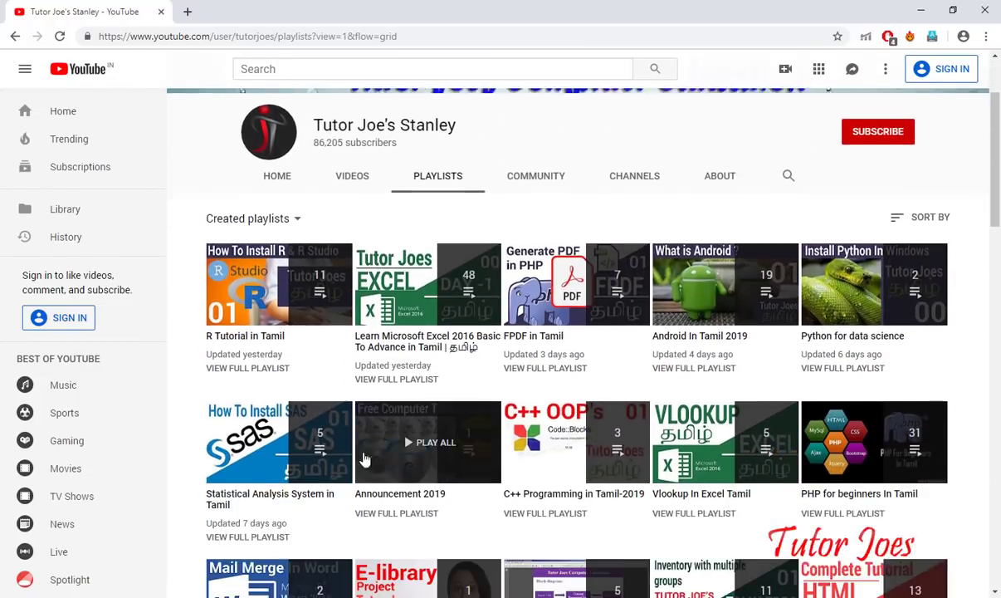
{"action": "mouse_move", "coordinate": [724, 432]}
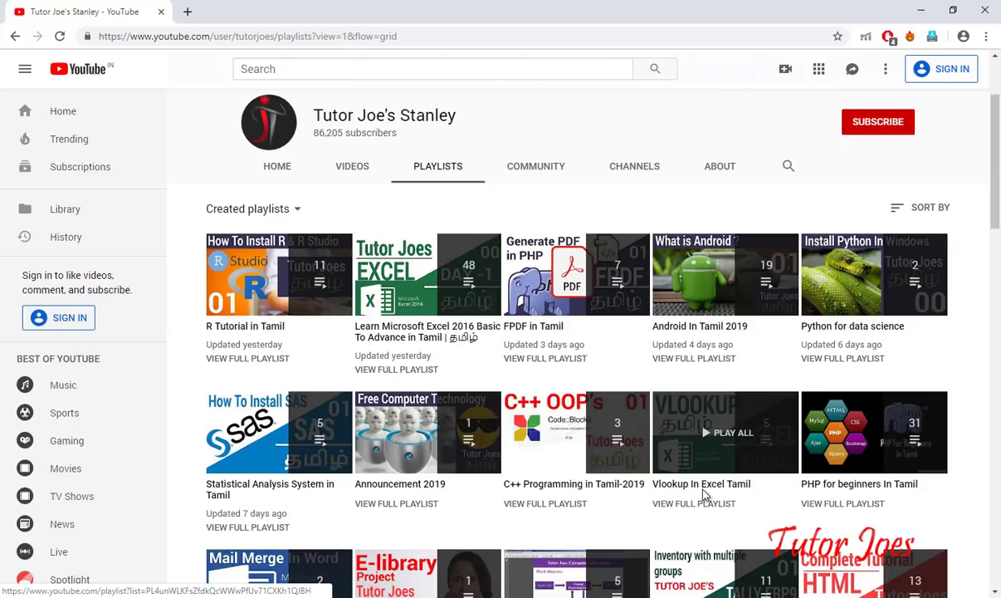
{"action": "left_click", "coordinate": [681, 434]}
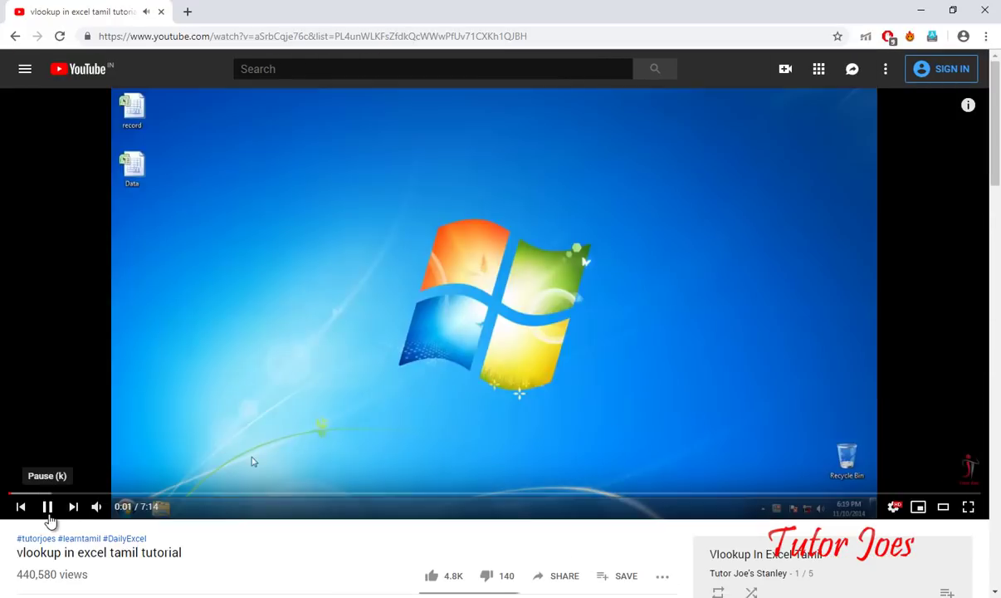
Pause the tutorial, note its 2014 publish year, and minimize Chrome to show VlookupMacrp.xlsx.
{"action": "left_click", "coordinate": [47, 506]}
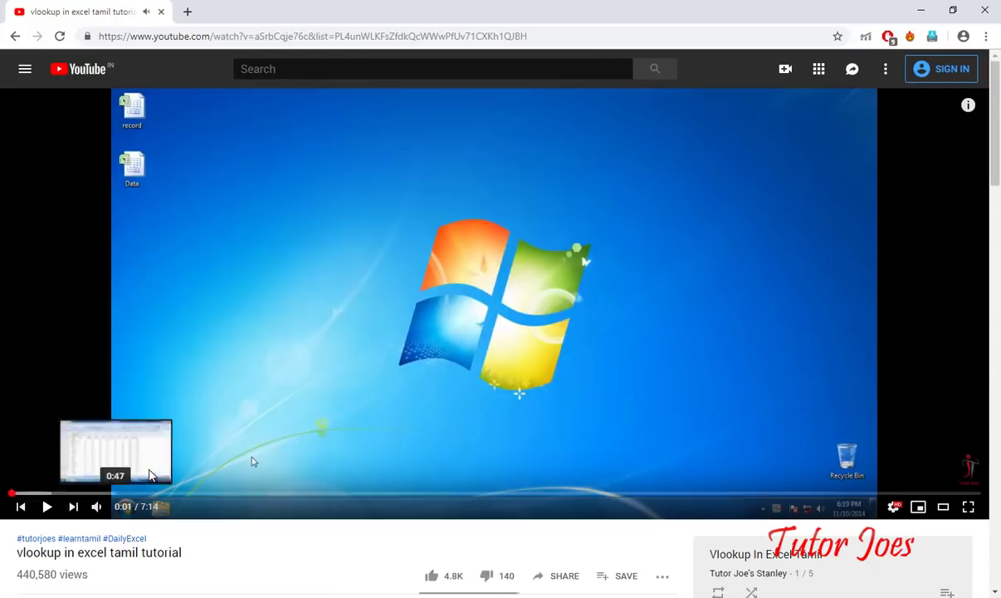
{"action": "scroll", "coordinate": [43, 321], "scroll_direction": "down", "scroll_amount": 3}
{"action": "left_click_drag", "start_coordinate": [149, 351], "coordinate": [184, 355]}
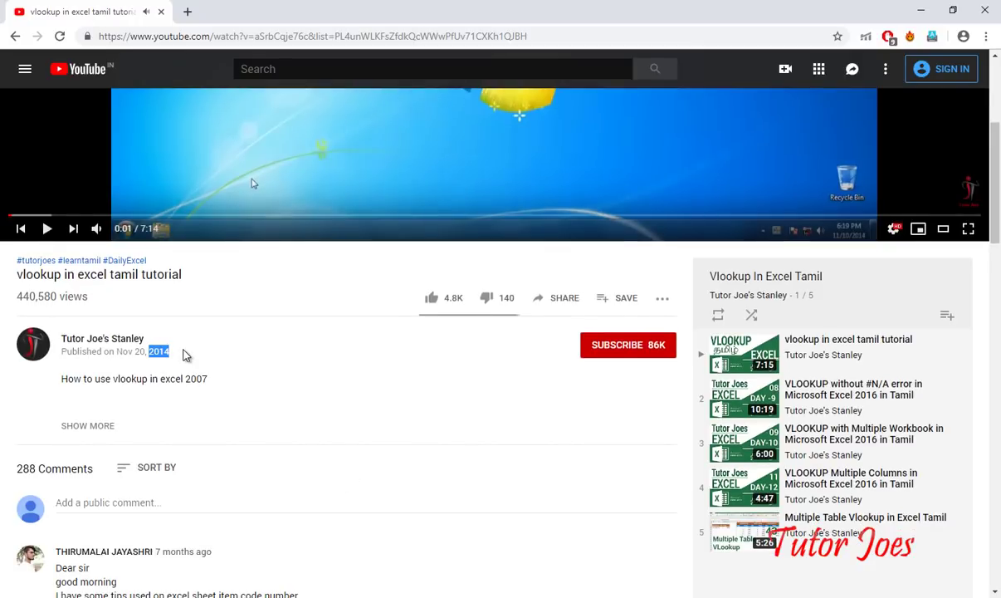
{"action": "scroll", "coordinate": [398, 181], "scroll_direction": "up", "scroll_amount": 1}
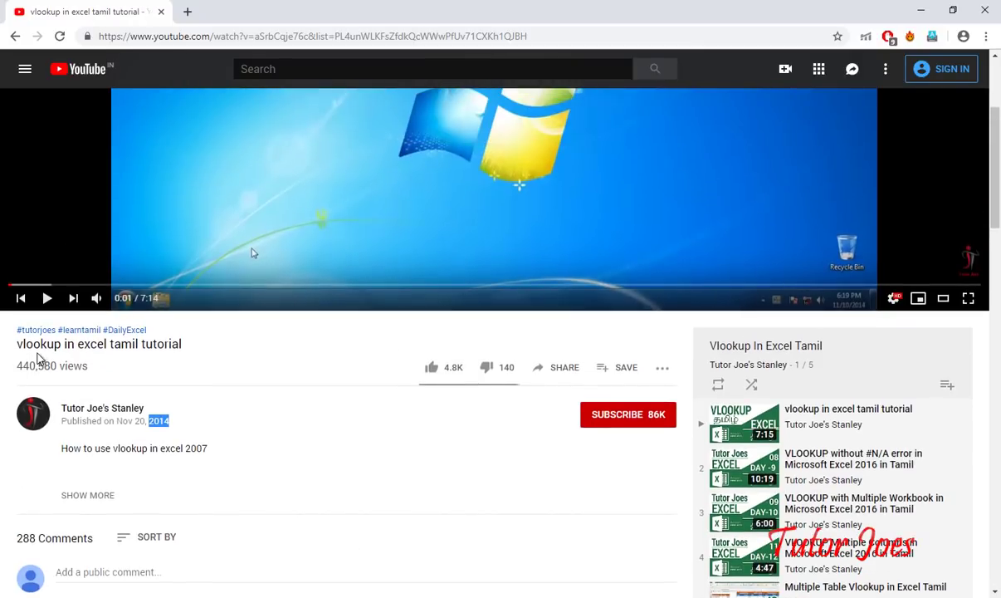
{"action": "scroll", "coordinate": [106, 391], "scroll_direction": "up", "scroll_amount": 3}
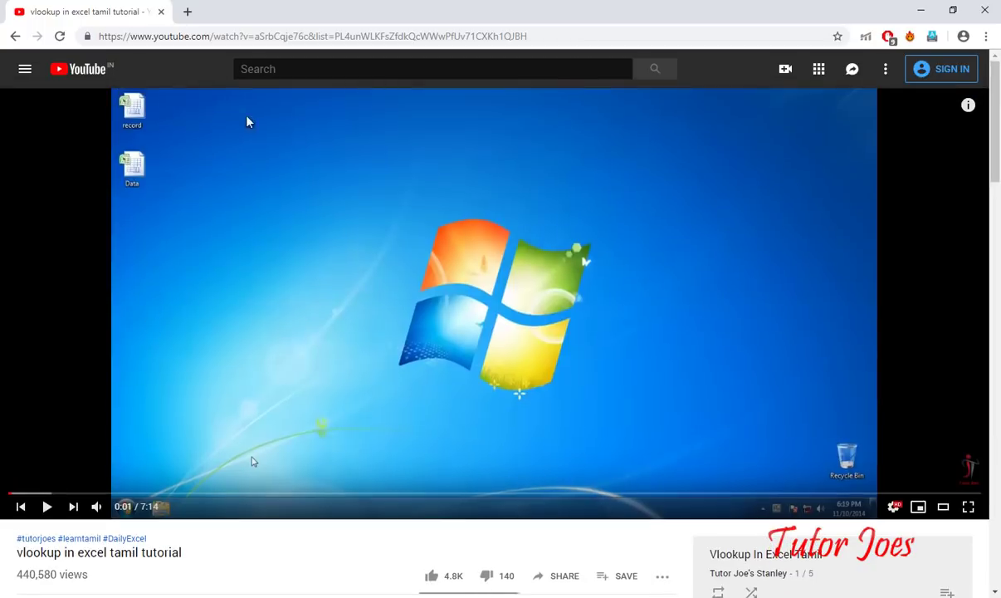
{"action": "scroll", "coordinate": [314, 268], "scroll_direction": "down", "scroll_amount": 5}
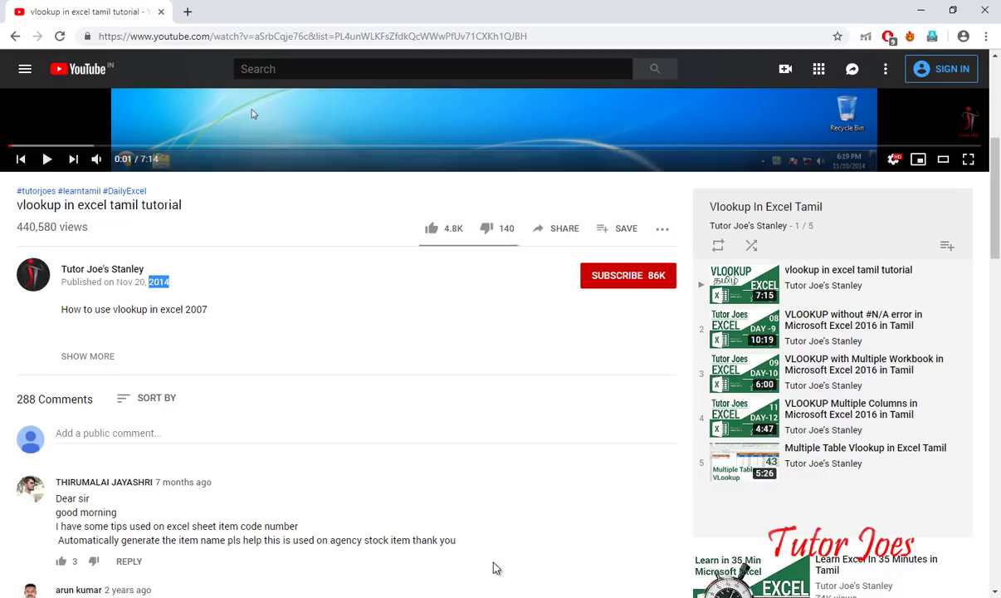
{"action": "scroll", "coordinate": [494, 568], "scroll_direction": "up", "scroll_amount": 4}
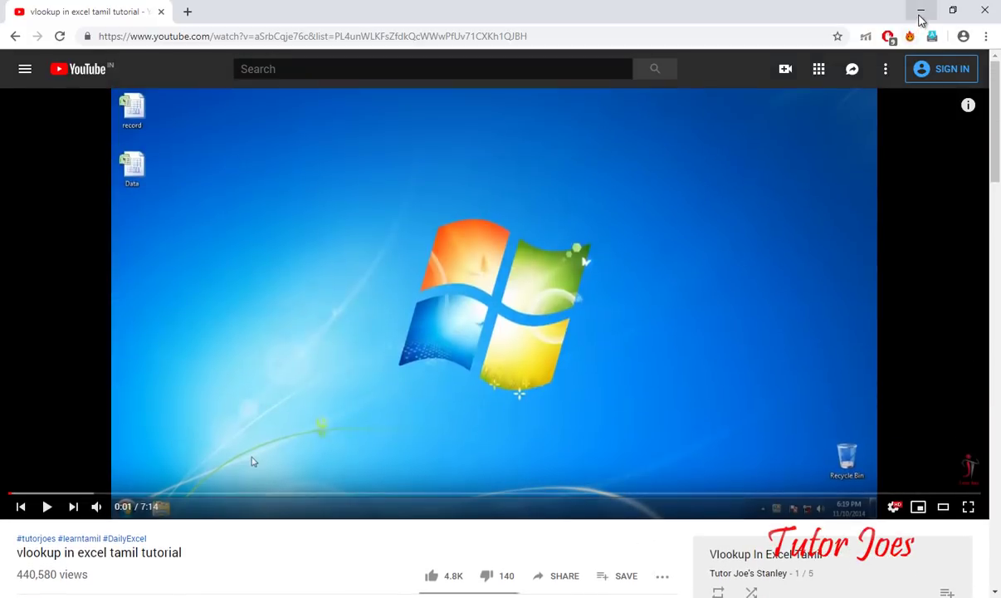
{"action": "left_click", "coordinate": [921, 12]}
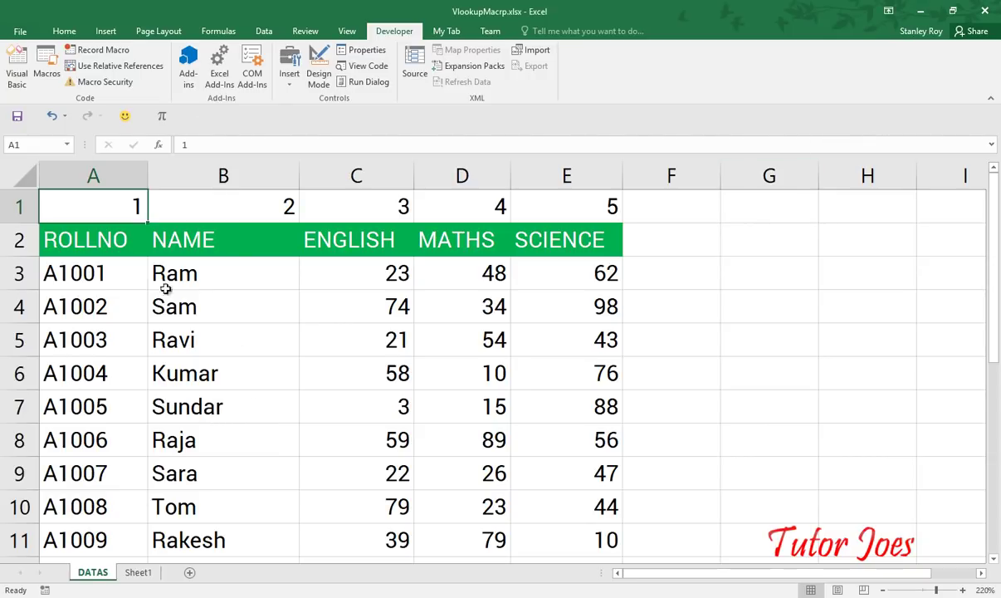
Select the first student record's roll number and name in the DATAS table.
{"action": "left_click", "coordinate": [94, 276]}
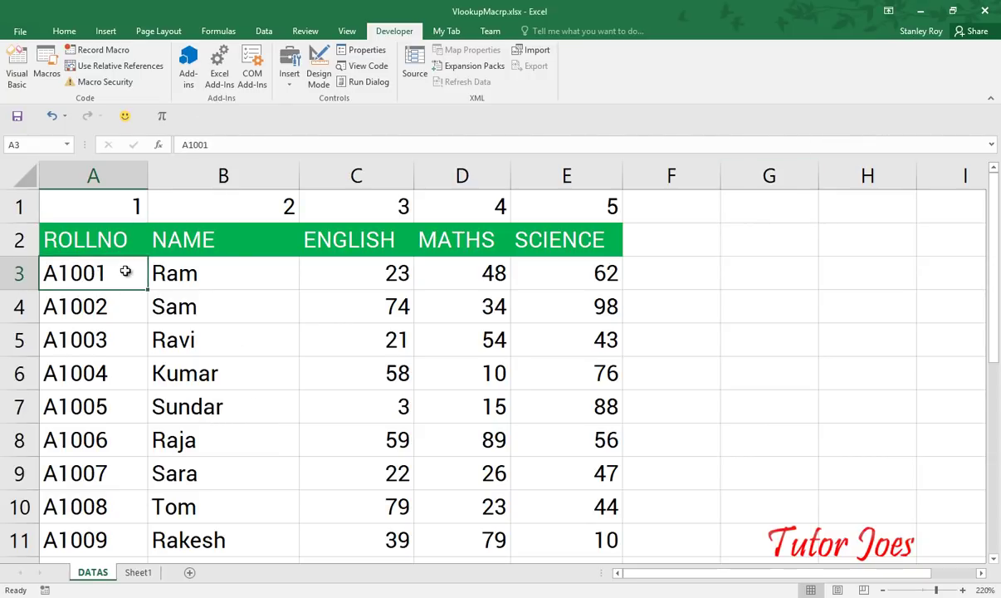
{"action": "left_click", "coordinate": [177, 285], "text": "shift"}
{"action": "left_click_drag", "start_coordinate": [215, 288], "coordinate": [385, 294]}
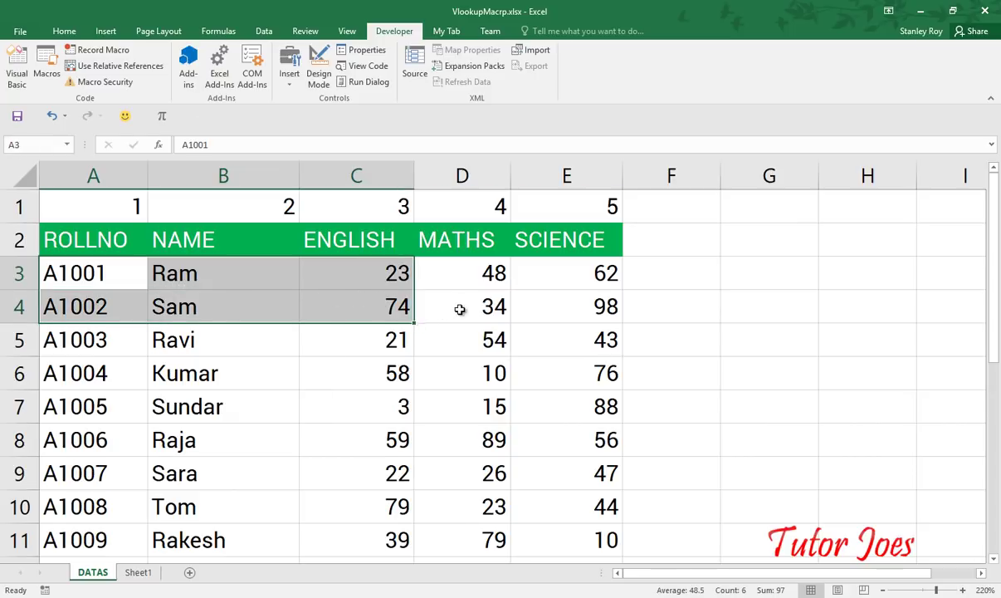
{"action": "scroll", "coordinate": [465, 445], "scroll_direction": "down", "scroll_amount": 3}
{"action": "scroll", "coordinate": [465, 445], "scroll_direction": "up", "scroll_amount": 3}
Run the lookup macro on Sheet1 B2 to get Sam for A1002, then check Sam in DATAS.
{"action": "left_click", "coordinate": [137, 573]}
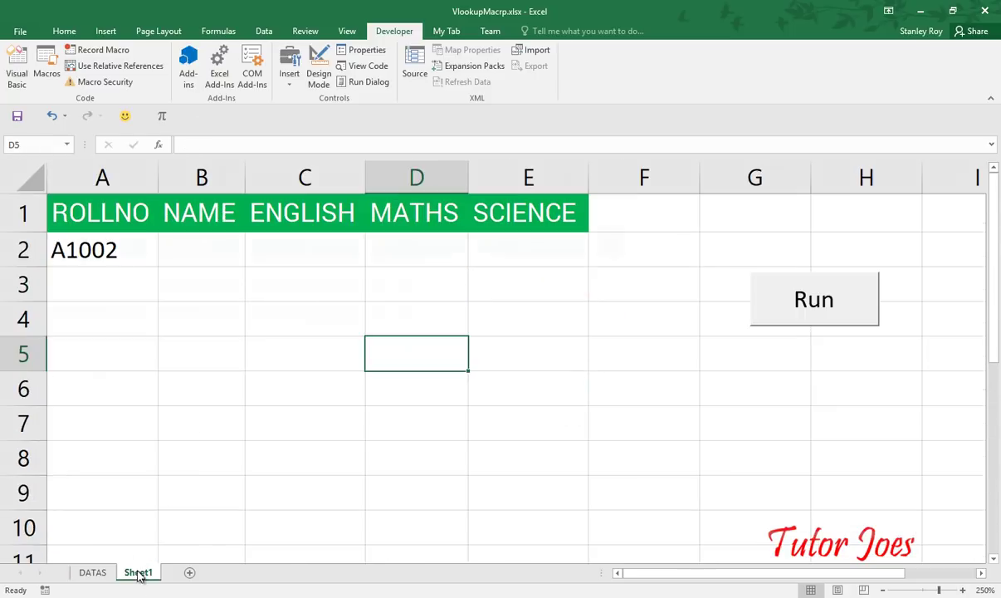
{"action": "left_click", "coordinate": [188, 244]}
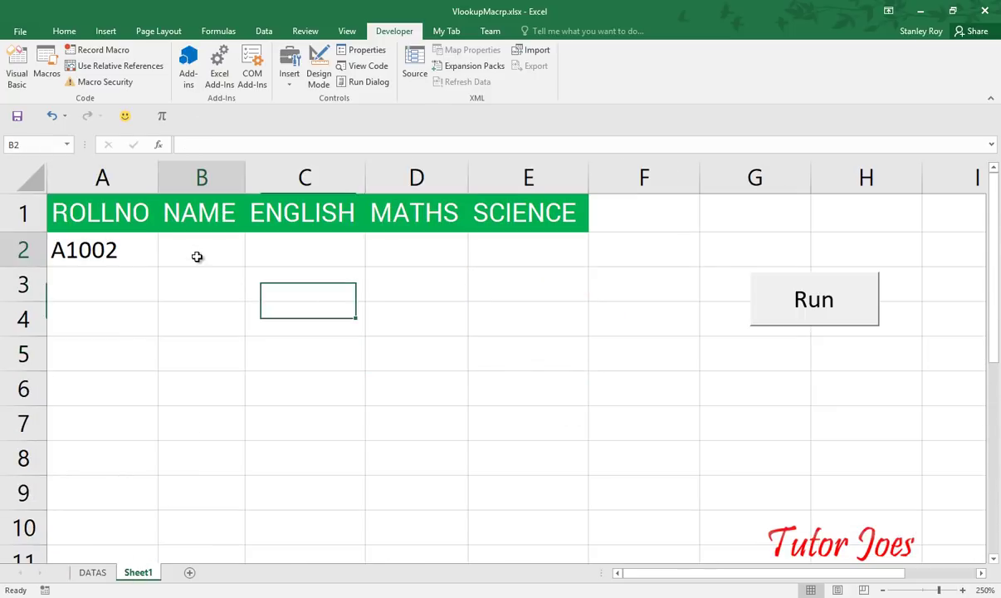
{"action": "left_click", "coordinate": [87, 255]}
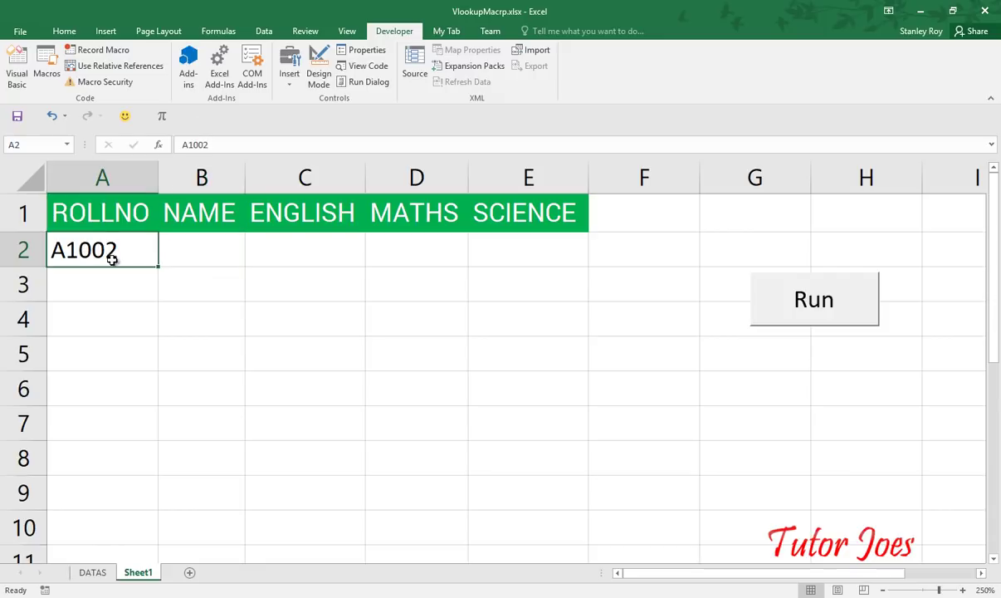
{"action": "left_click", "coordinate": [223, 252]}
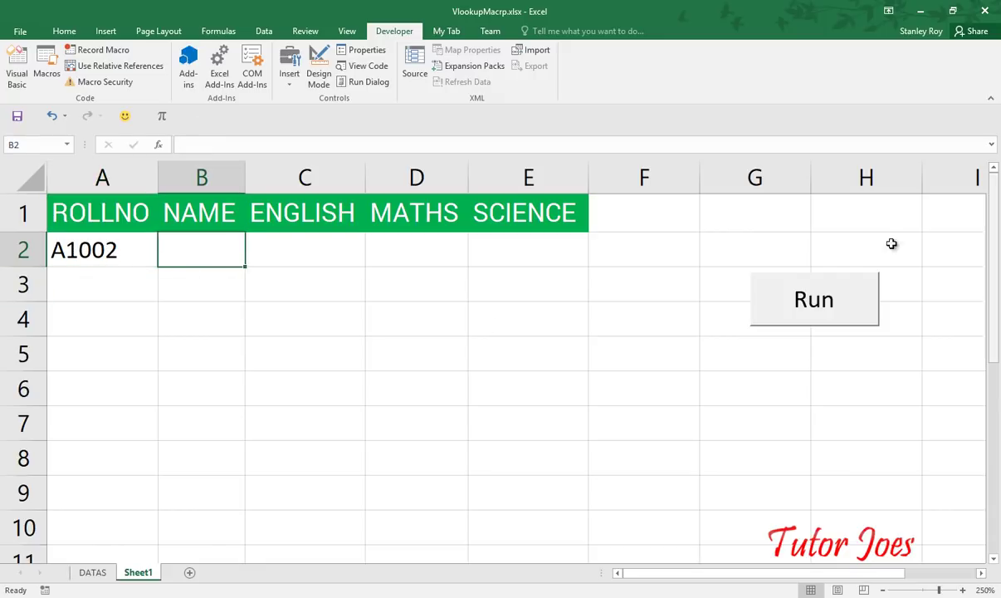
{"action": "left_click", "coordinate": [822, 299]}
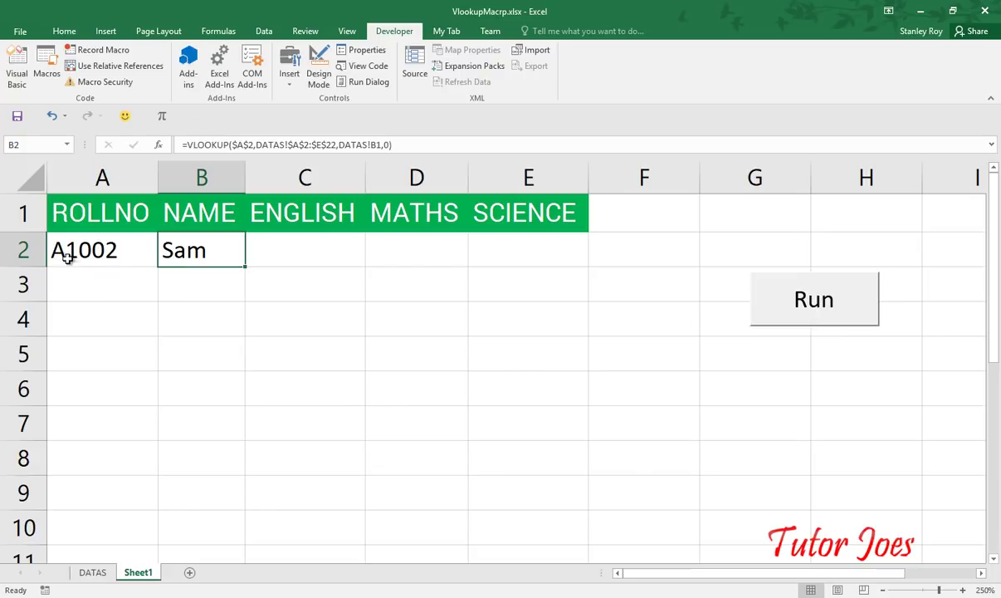
{"action": "left_click", "coordinate": [95, 573]}
{"action": "left_click", "coordinate": [199, 298]}
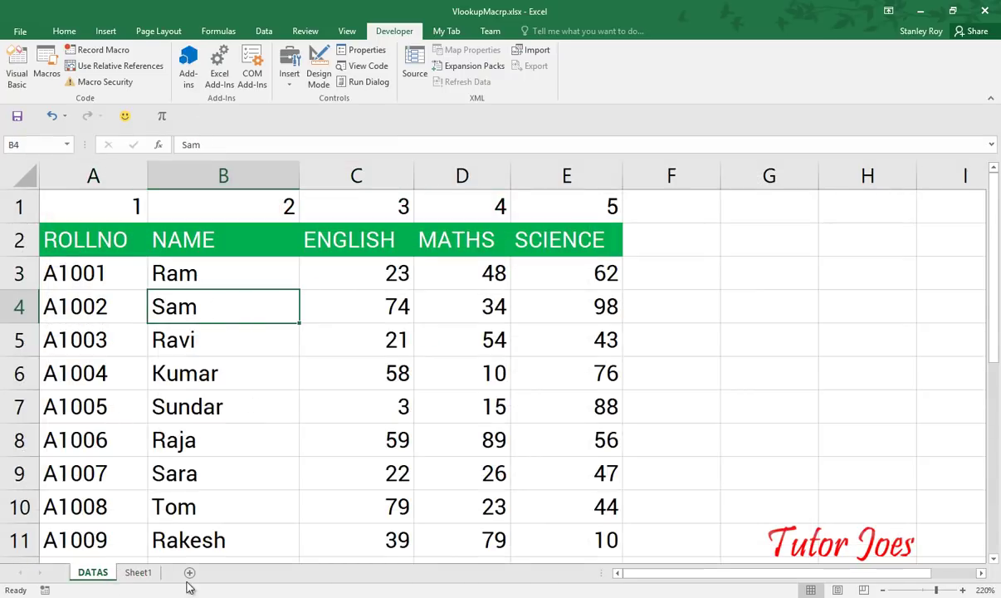
Run the macro with D2 selected to fill A1002's maths mark, confirming 34 in DATAS.
{"action": "left_click", "coordinate": [138, 572]}
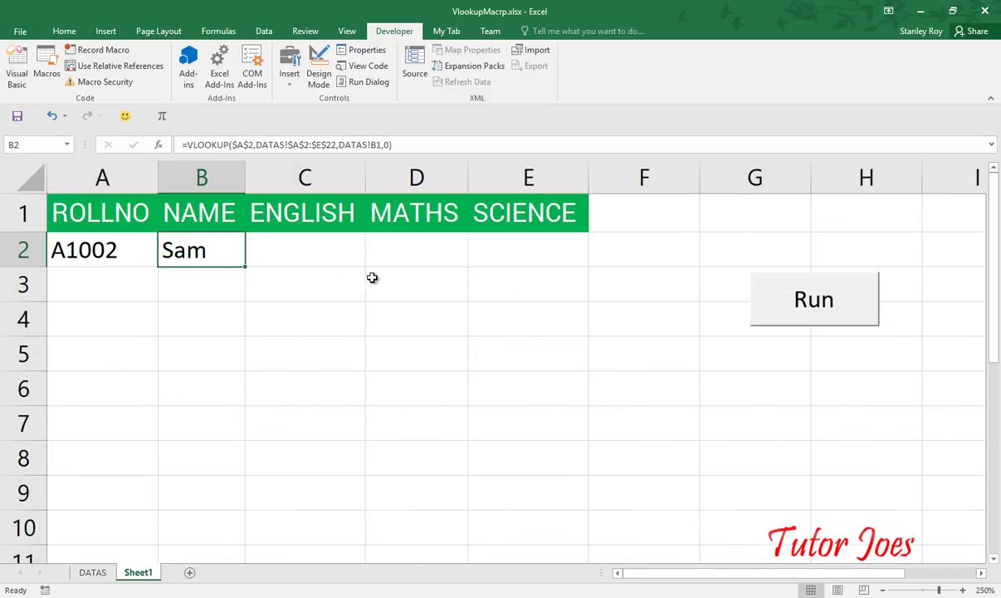
{"action": "left_click", "coordinate": [396, 260]}
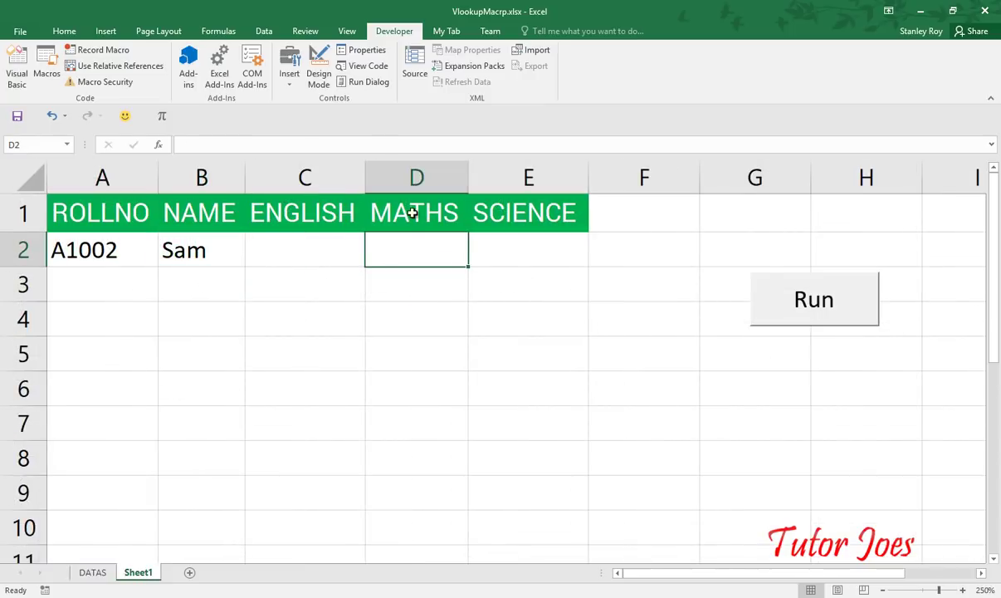
{"action": "left_click", "coordinate": [837, 318]}
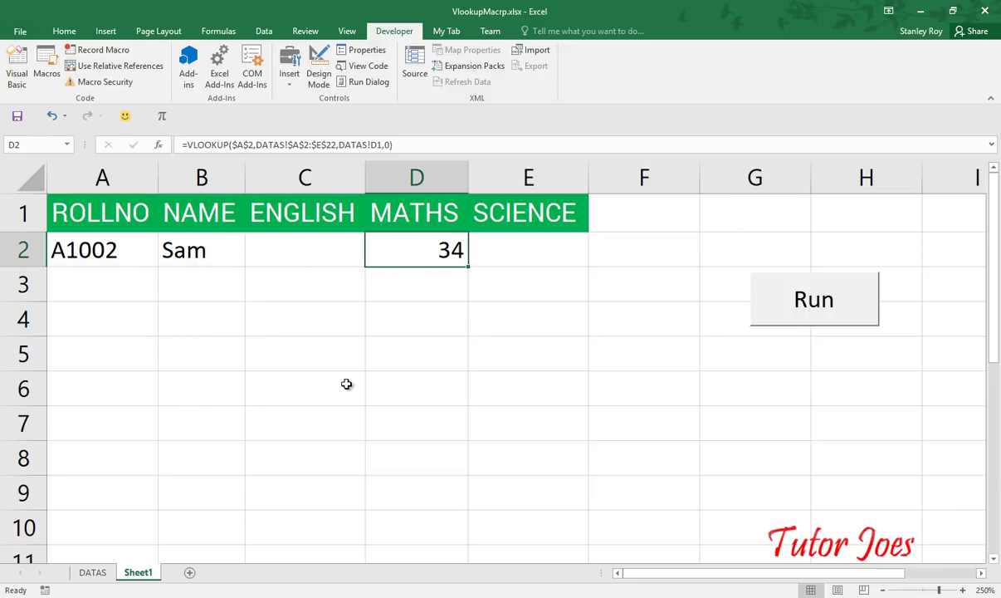
{"action": "left_click", "coordinate": [92, 572]}
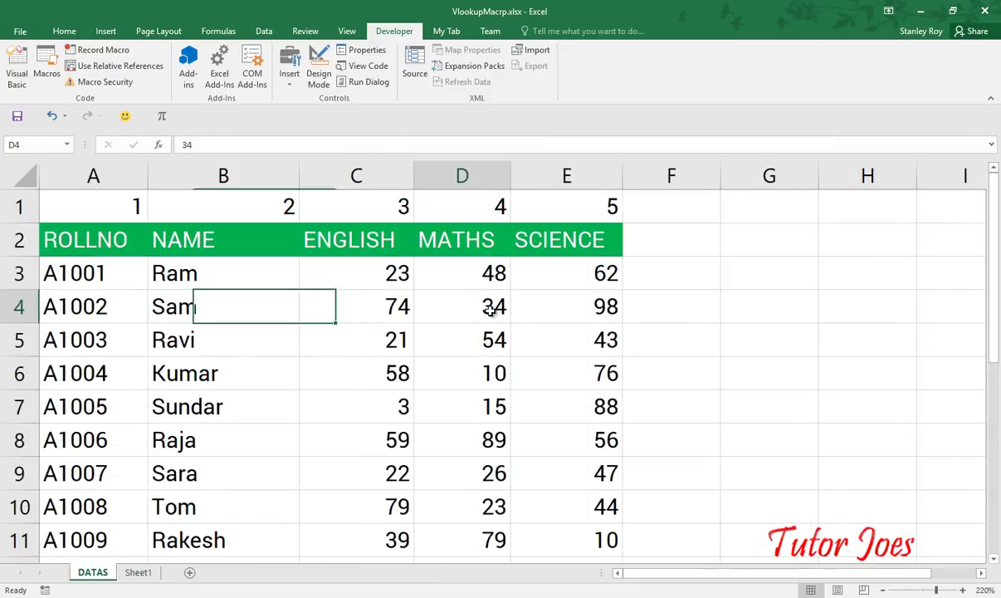
Fill B2:E2 with the name and all marks via the macro, then undo to clear them.
{"action": "left_click", "coordinate": [138, 572]}
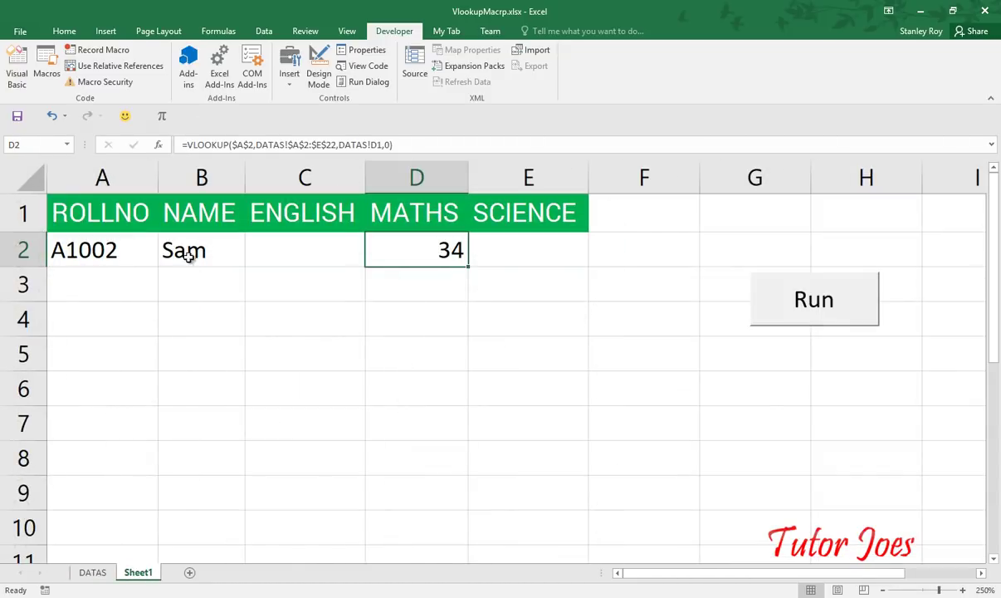
{"action": "left_click_drag", "start_coordinate": [179, 248], "coordinate": [411, 260]}
{"action": "left_click_drag", "start_coordinate": [182, 252], "coordinate": [513, 253]}
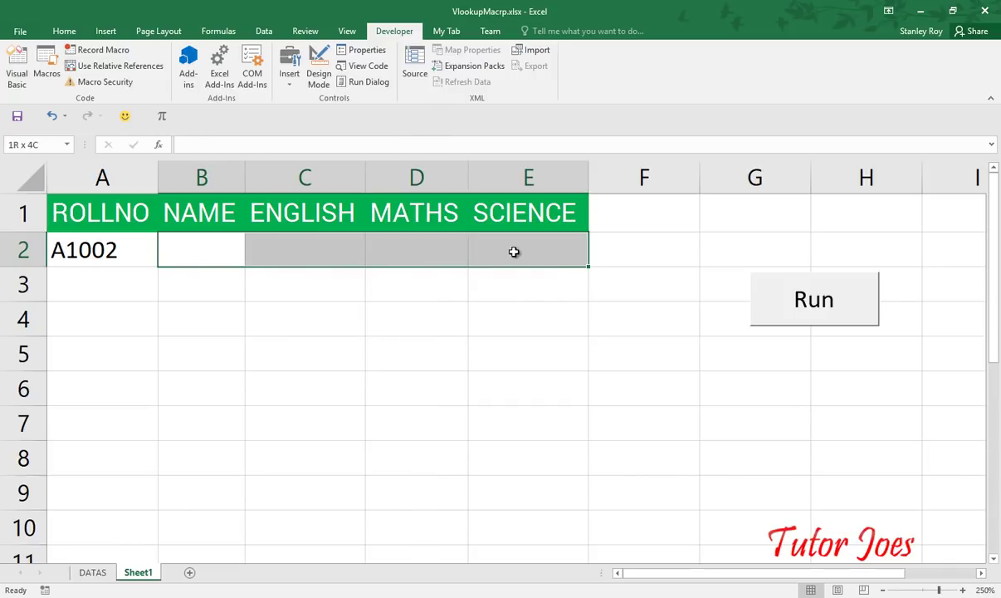
{"action": "left_click", "coordinate": [843, 319]}
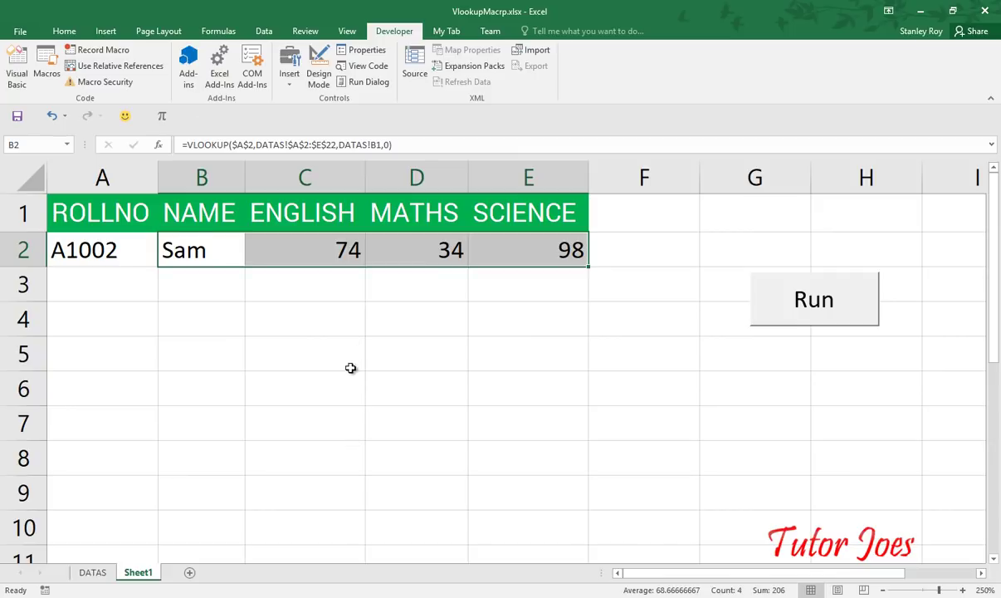
{"action": "key", "text": "ctrl+z"}
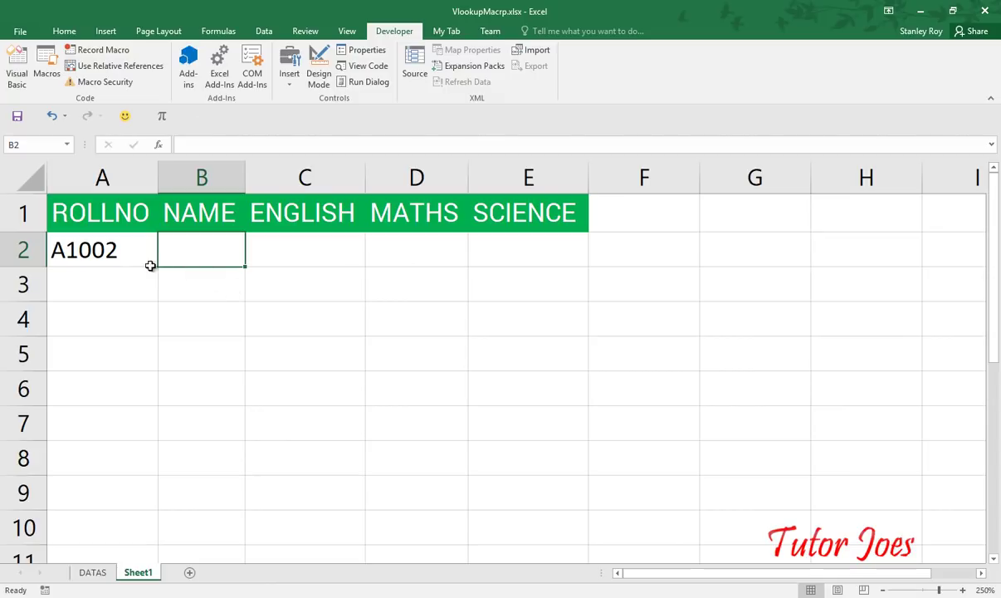
{"action": "left_click", "coordinate": [90, 259]}
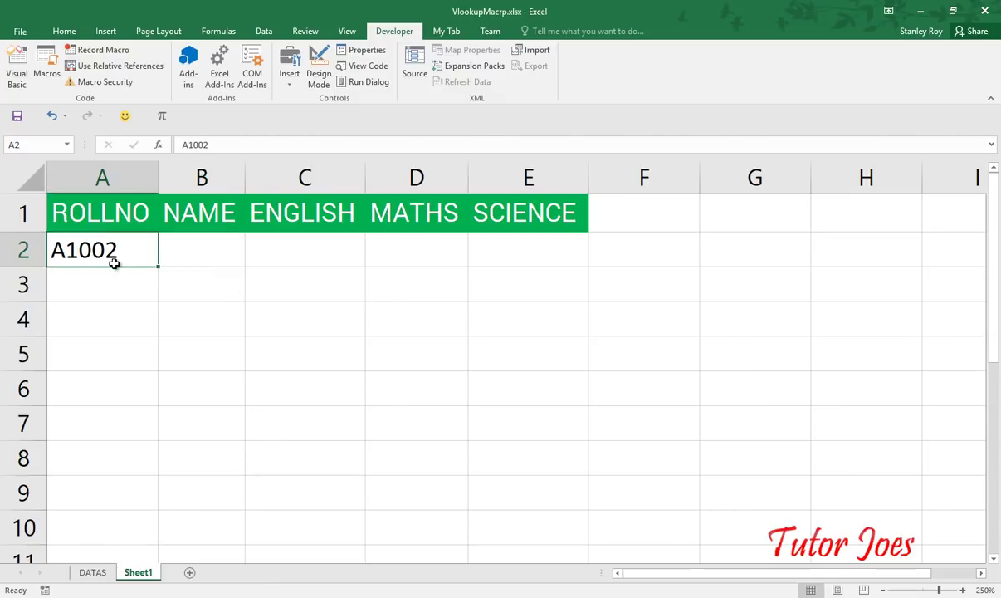
{"action": "left_click_drag", "start_coordinate": [187, 252], "coordinate": [480, 269]}
{"action": "left_click", "coordinate": [201, 245]}
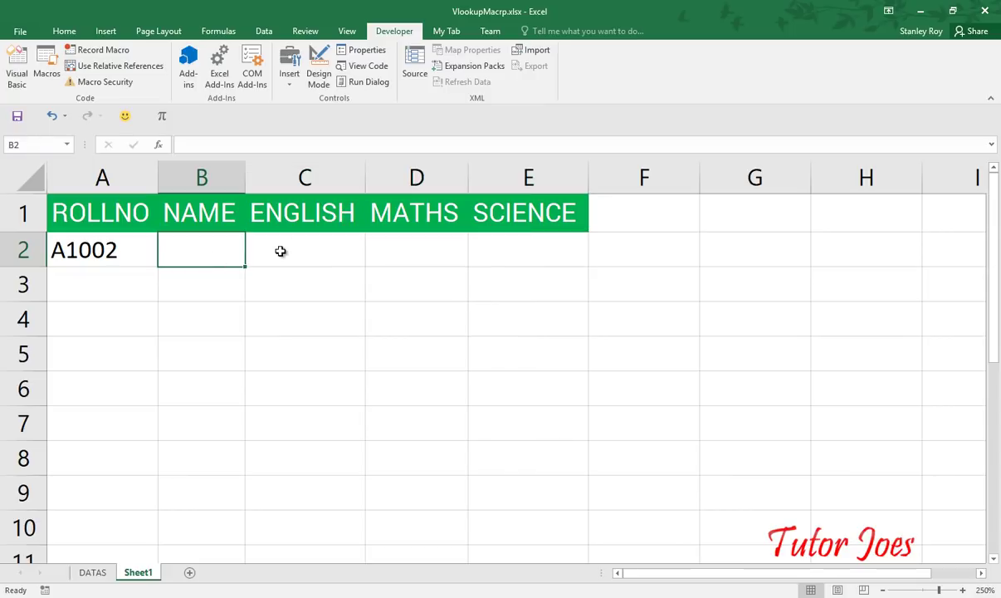
{"action": "left_click", "coordinate": [514, 282]}
{"action": "left_click", "coordinate": [83, 573]}
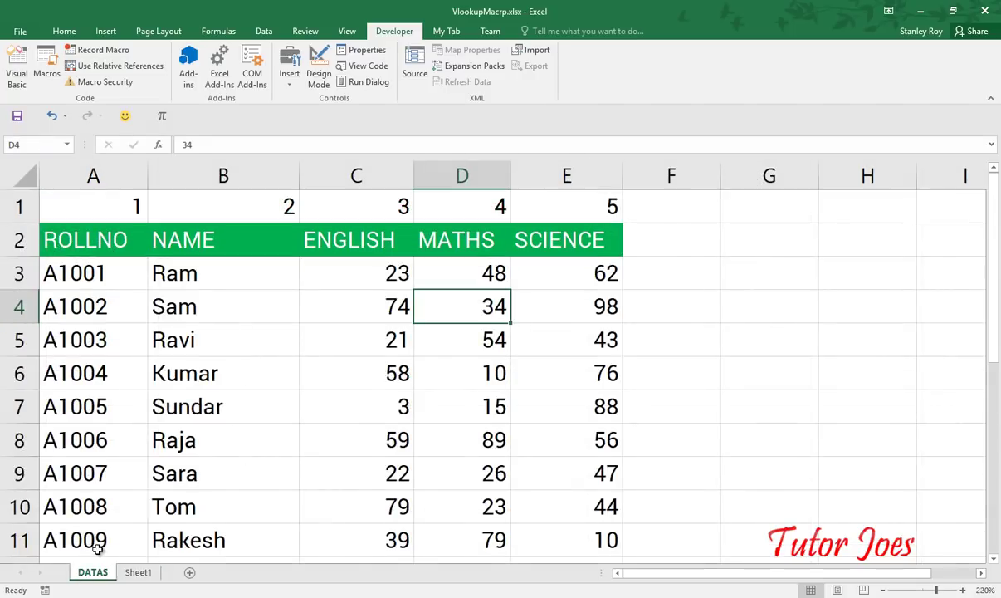
{"action": "scroll", "coordinate": [101, 286], "scroll_direction": "down", "scroll_amount": 2}
{"action": "scroll", "coordinate": [106, 298], "scroll_direction": "down", "scroll_amount": 5}
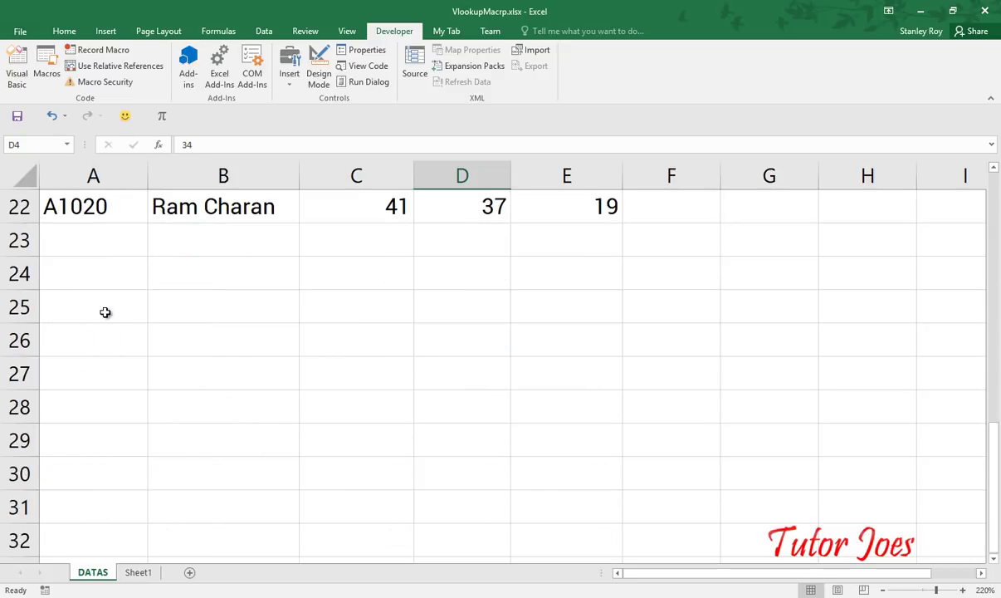
{"action": "scroll", "coordinate": [105, 312], "scroll_direction": "up", "scroll_amount": 3}
{"action": "scroll", "coordinate": [132, 332], "scroll_direction": "up", "scroll_amount": 4}
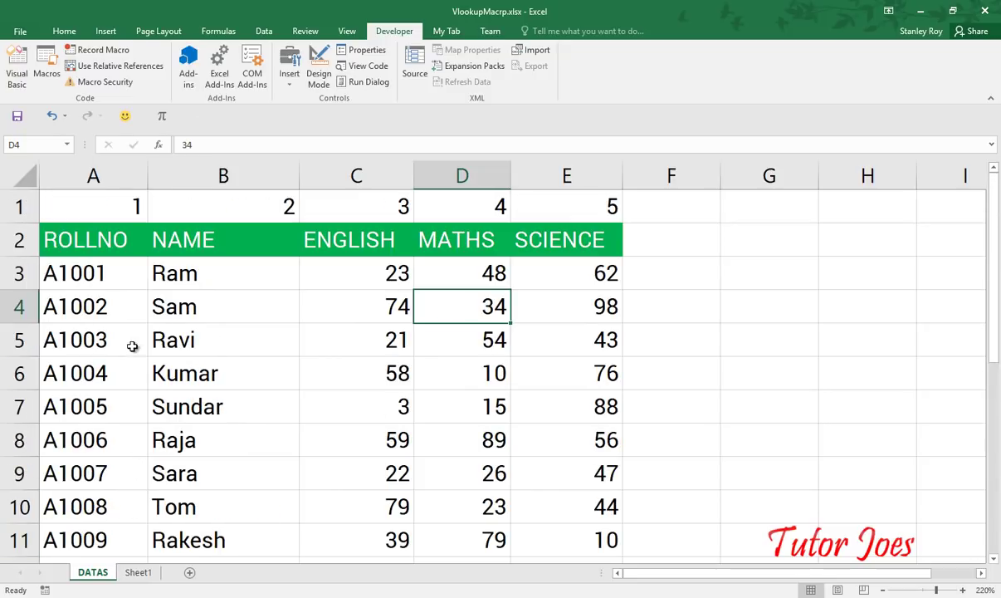
{"action": "left_click", "coordinate": [220, 282]}
{"action": "left_click", "coordinate": [384, 257]}
{"action": "left_click", "coordinate": [465, 276]}
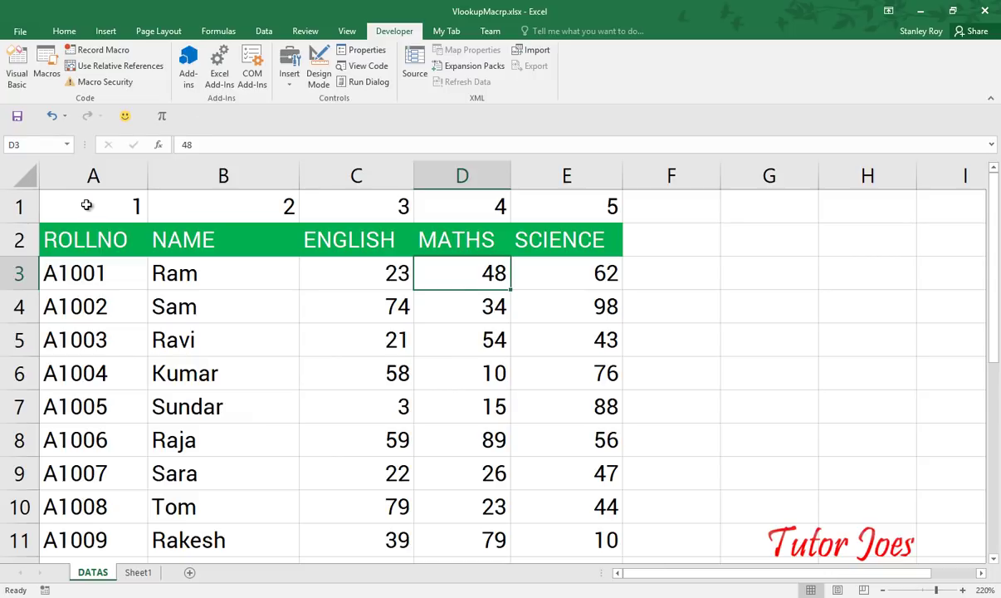
{"action": "left_click", "coordinate": [87, 205]}
{"action": "left_click", "coordinate": [241, 208]}
{"action": "left_click", "coordinate": [359, 212]}
{"action": "left_click", "coordinate": [467, 213]}
{"action": "left_click", "coordinate": [572, 207]}
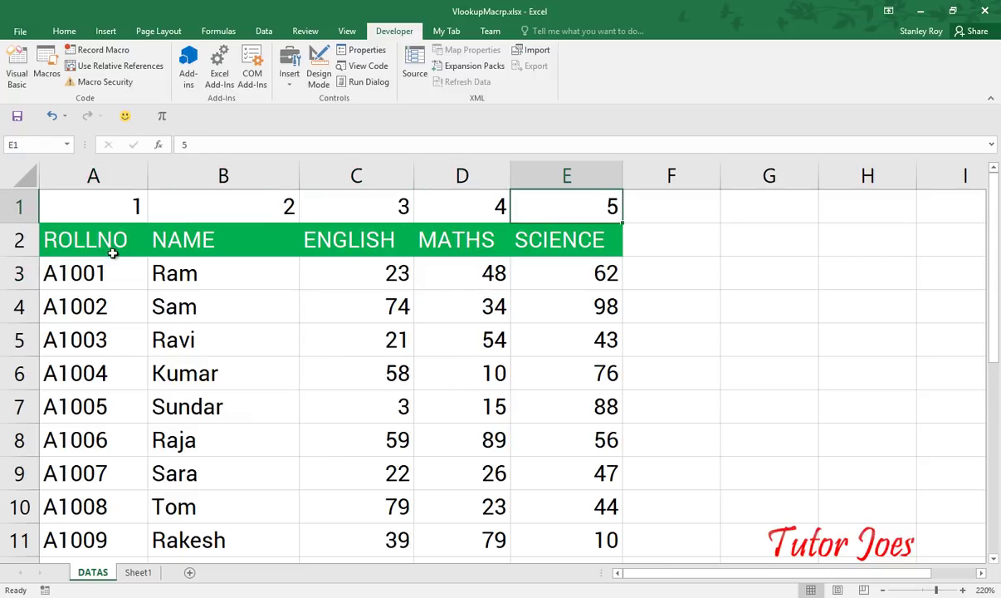
{"action": "left_click_drag", "start_coordinate": [76, 200], "coordinate": [563, 197]}
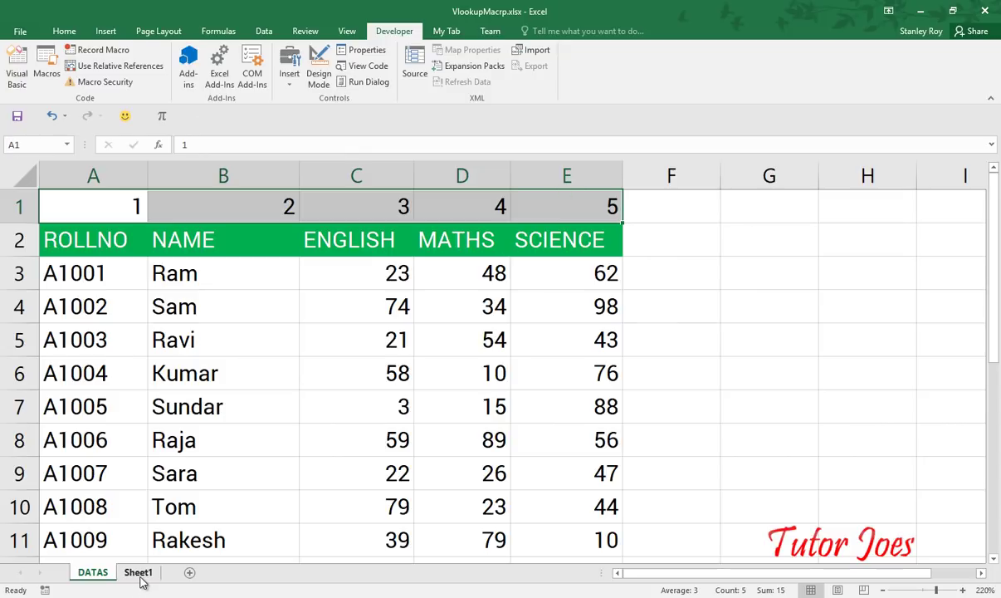
{"action": "left_click", "coordinate": [140, 575]}
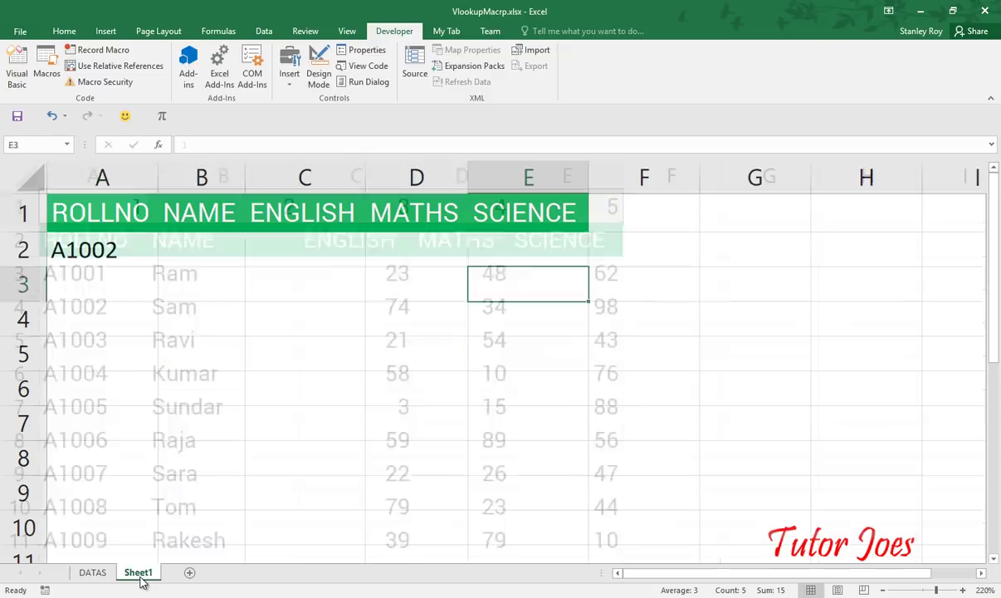
{"action": "left_click", "coordinate": [90, 249]}
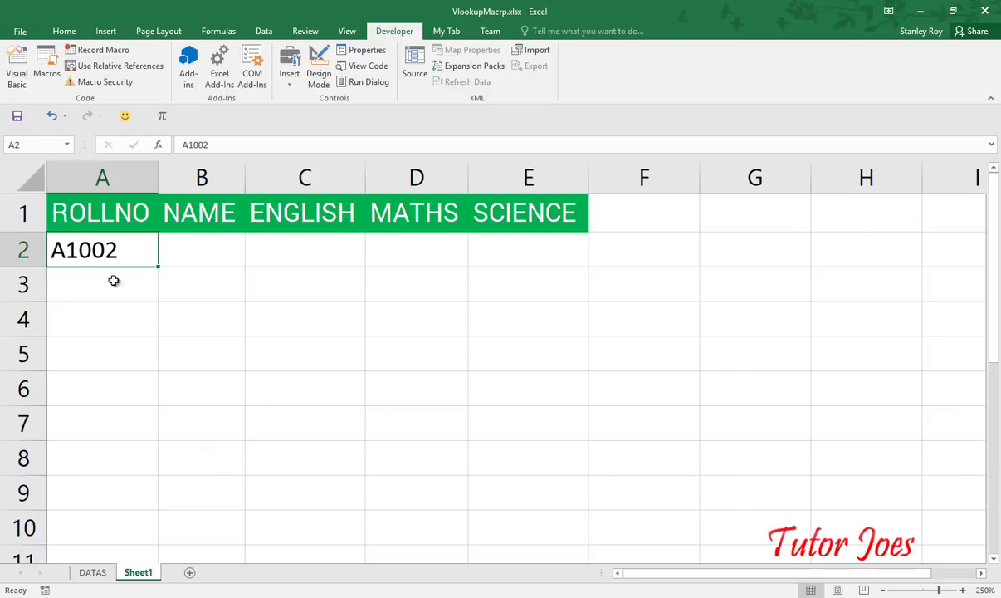
{"action": "left_click", "coordinate": [190, 245]}
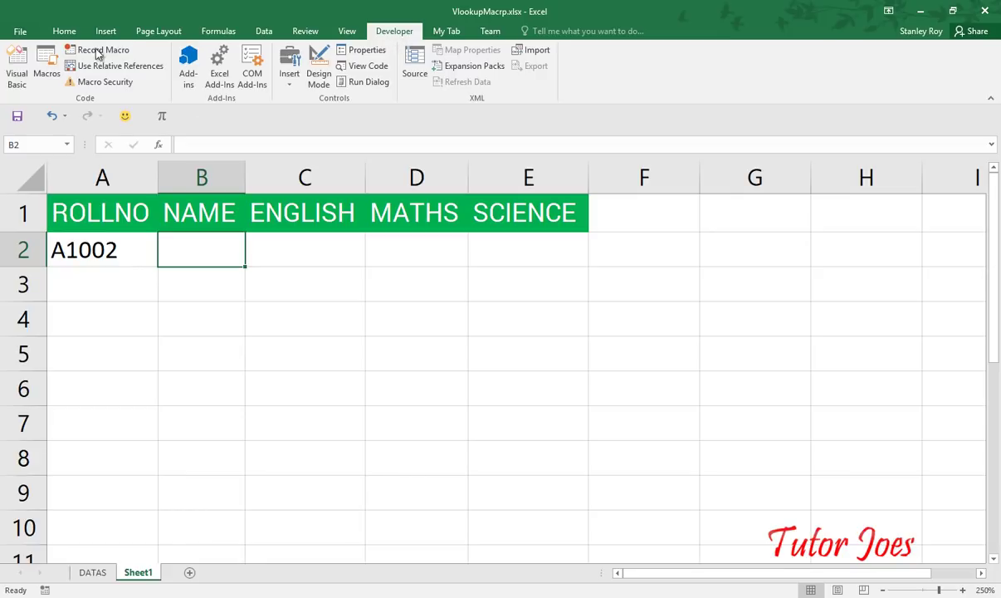
{"action": "left_click", "coordinate": [24, 32]}
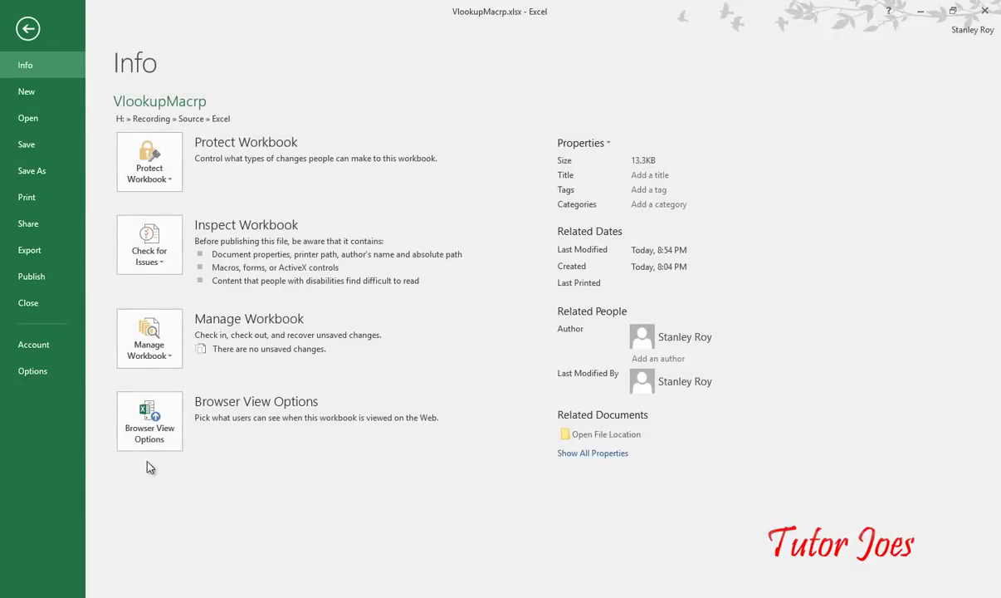
{"action": "left_click", "coordinate": [47, 370]}
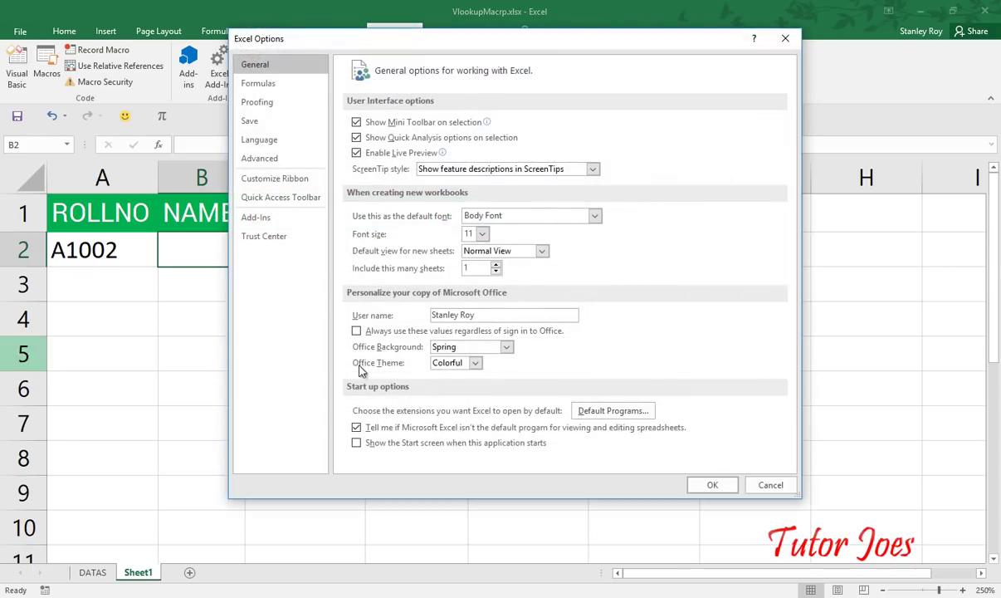
{"action": "left_click", "coordinate": [282, 179]}
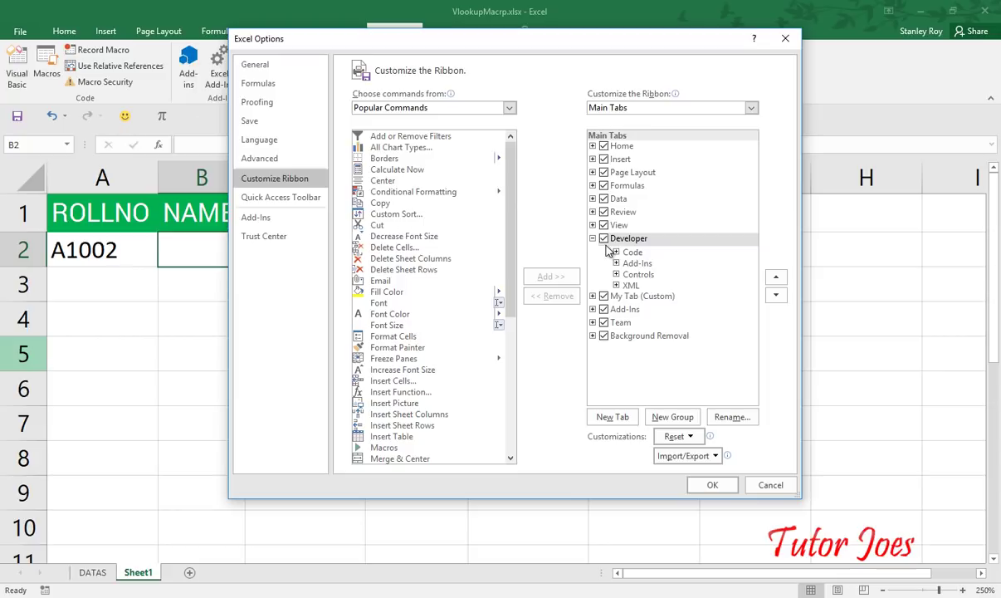
{"action": "key", "text": "alt"}
{"action": "key", "text": "Return"}
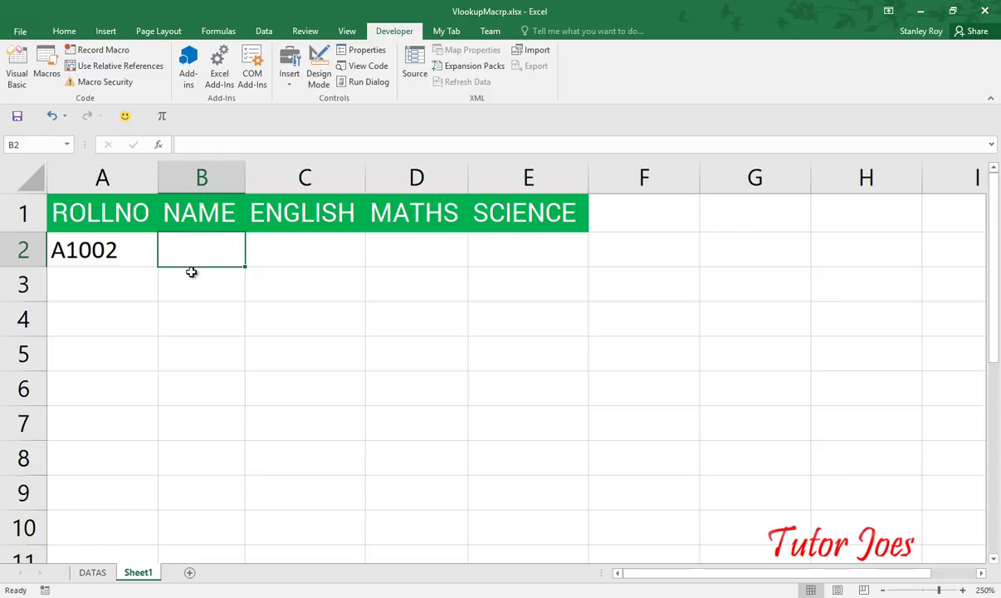
Begin recording a macro named VlookupMacro, with Store macro in set to This Workbook.
{"action": "left_click", "coordinate": [100, 50]}
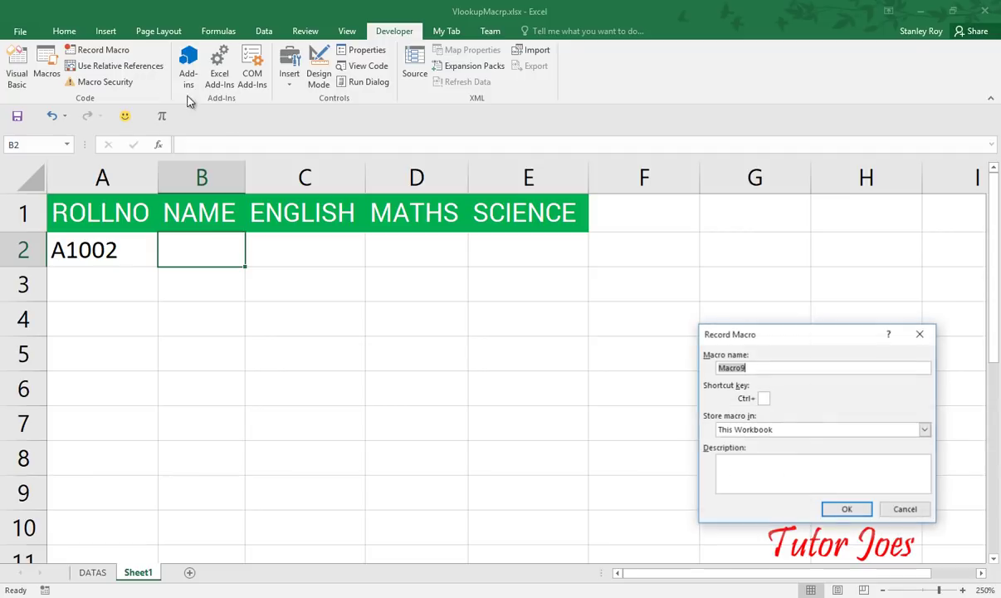
{"action": "mouse_move", "coordinate": [764, 333]}
{"action": "left_mouse_down"}
{"action": "mouse_move", "coordinate": [505, 329]}
{"action": "mouse_move", "coordinate": [371, 194]}
{"action": "mouse_move", "coordinate": [430, 286]}
{"action": "left_mouse_up"}
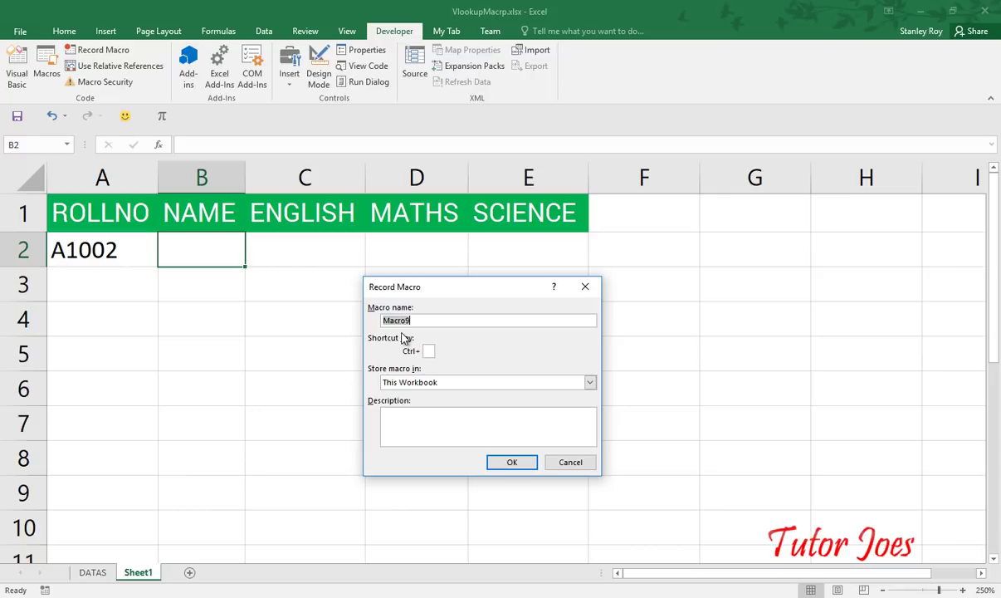
{"action": "type", "text": "Vlookup"}
{"action": "left_click", "coordinate": [414, 383]}
{"action": "left_click", "coordinate": [415, 384]}
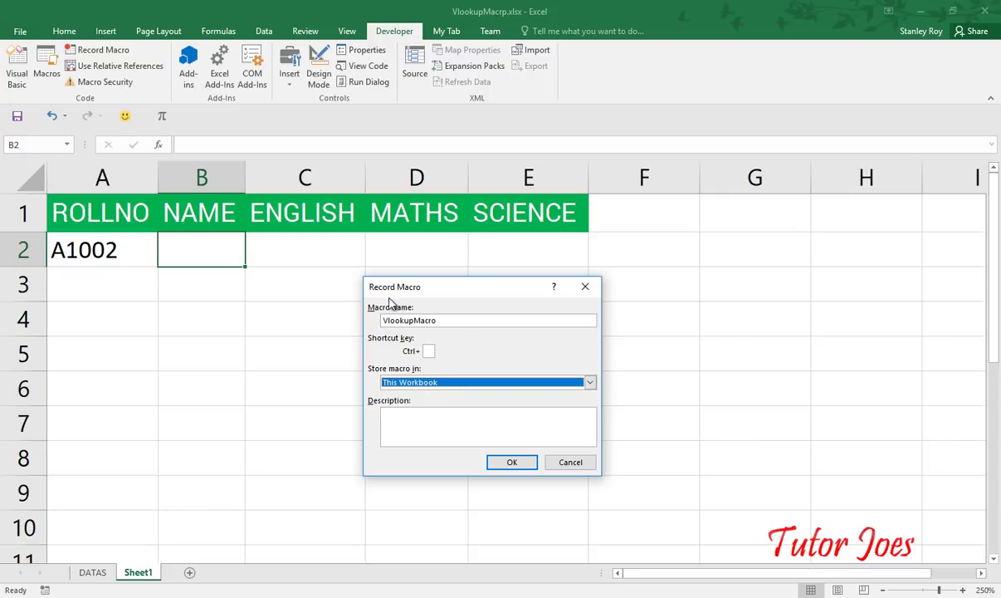
{"action": "left_click", "coordinate": [512, 462]}
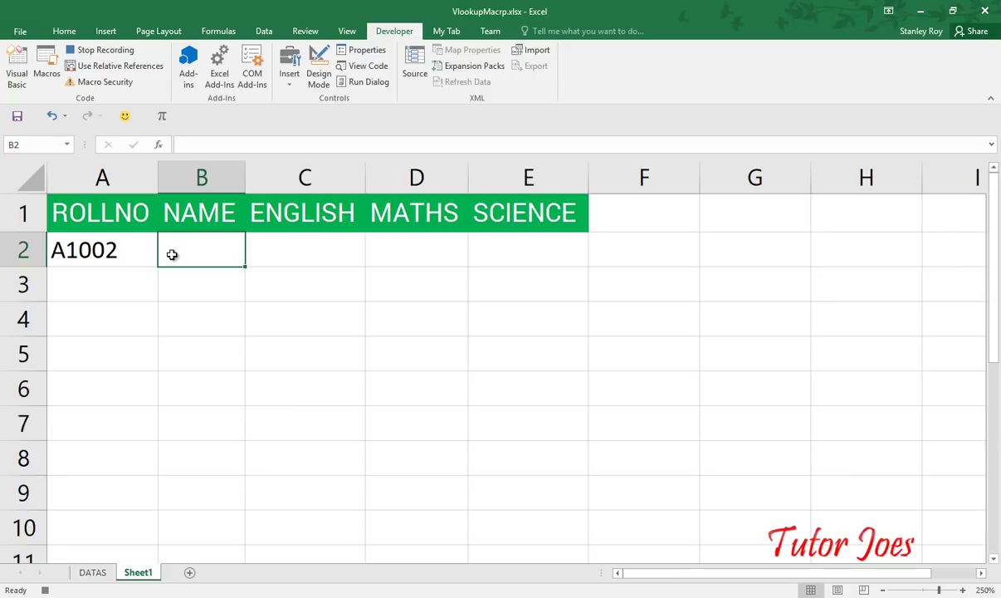
Start B2's formula as =VLOOKUP($A$2, using the absolute roll number in A2.
{"action": "type", "text": "="}
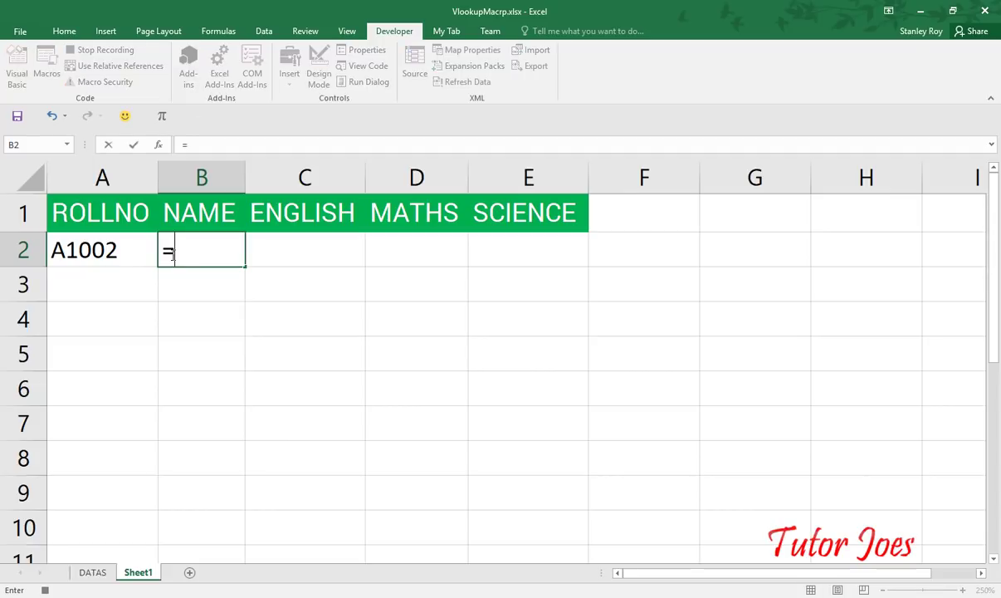
{"action": "key", "text": "BackSpace"}
{"action": "type", "text": "v"}
{"action": "key", "text": "BackSpace"}
{"action": "type", "text": "=v"}
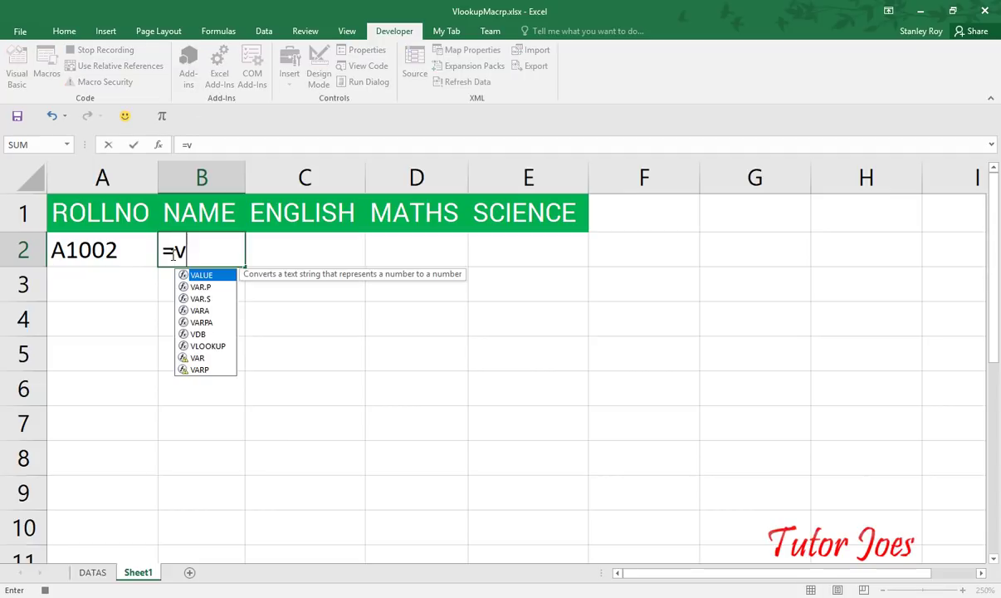
{"action": "type", "text": "looku"}
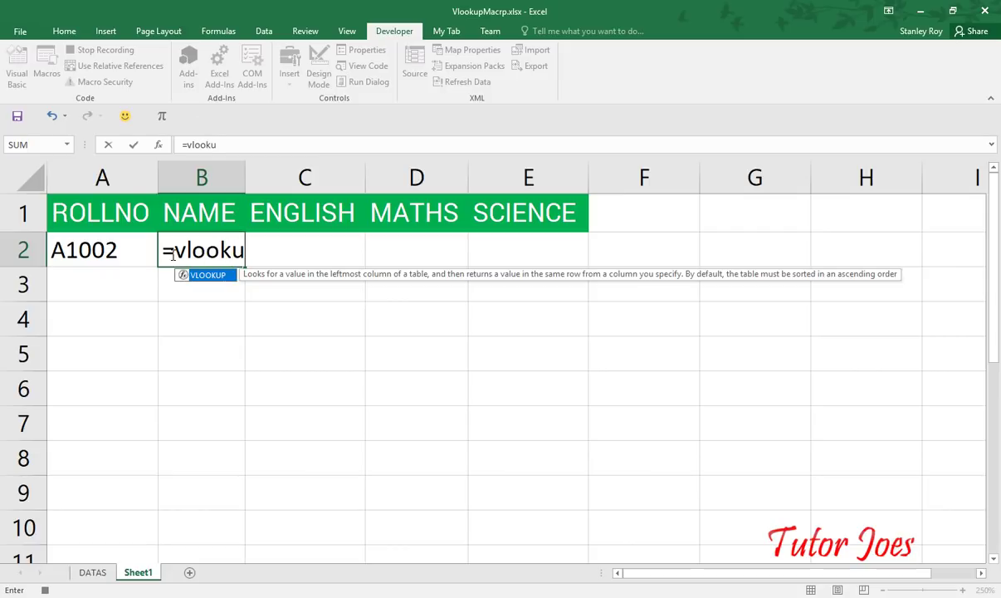
{"action": "type", "text": "p("}
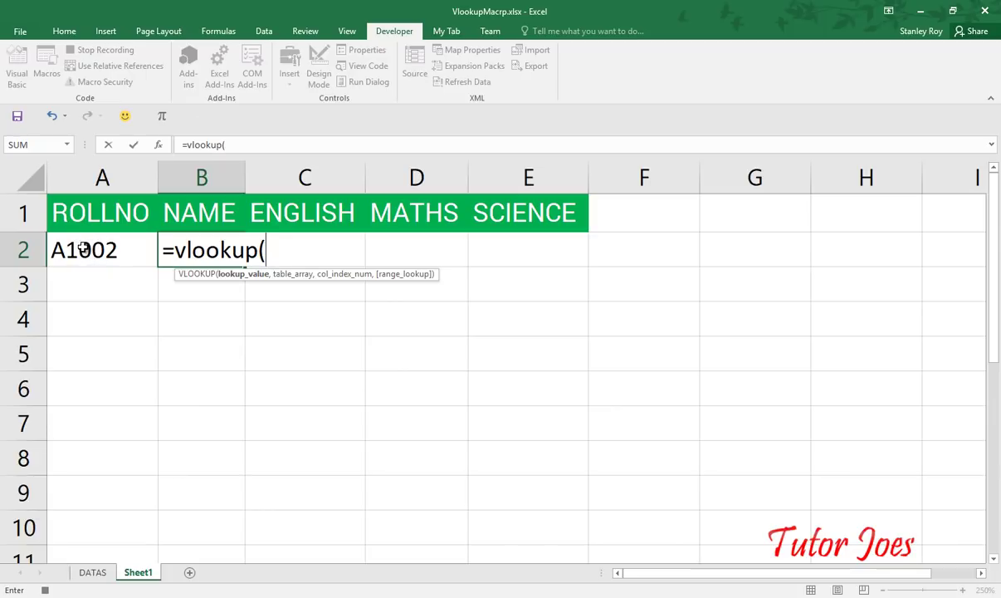
{"action": "left_click", "coordinate": [83, 248]}
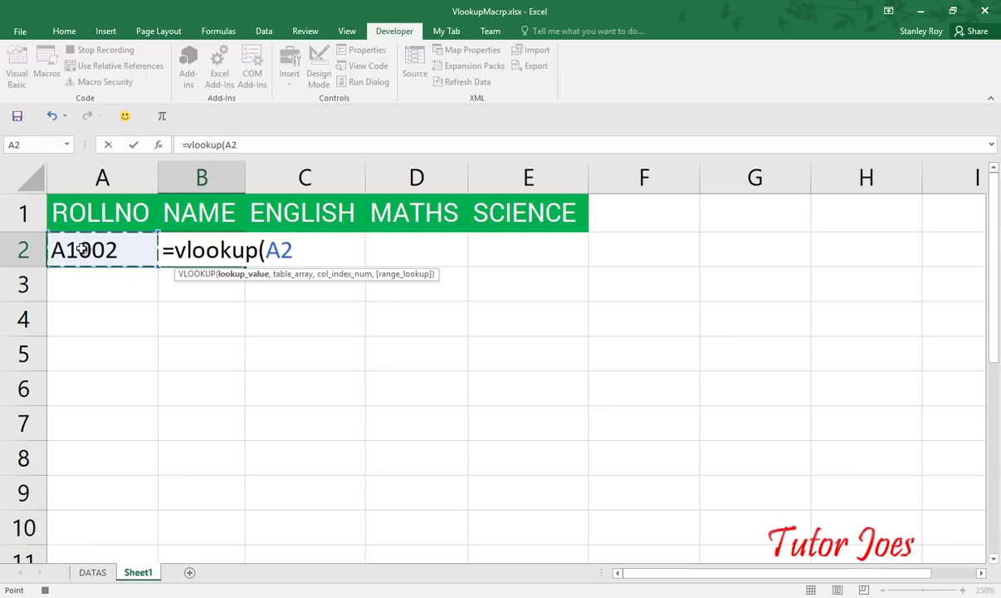
{"action": "key", "text": "F4"}
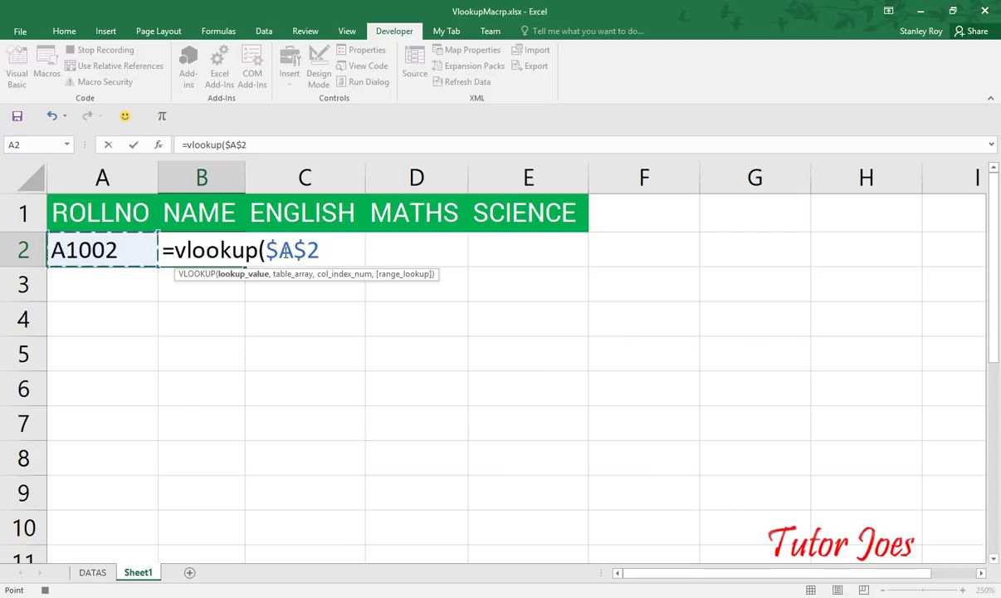
{"action": "type", "text": ","}
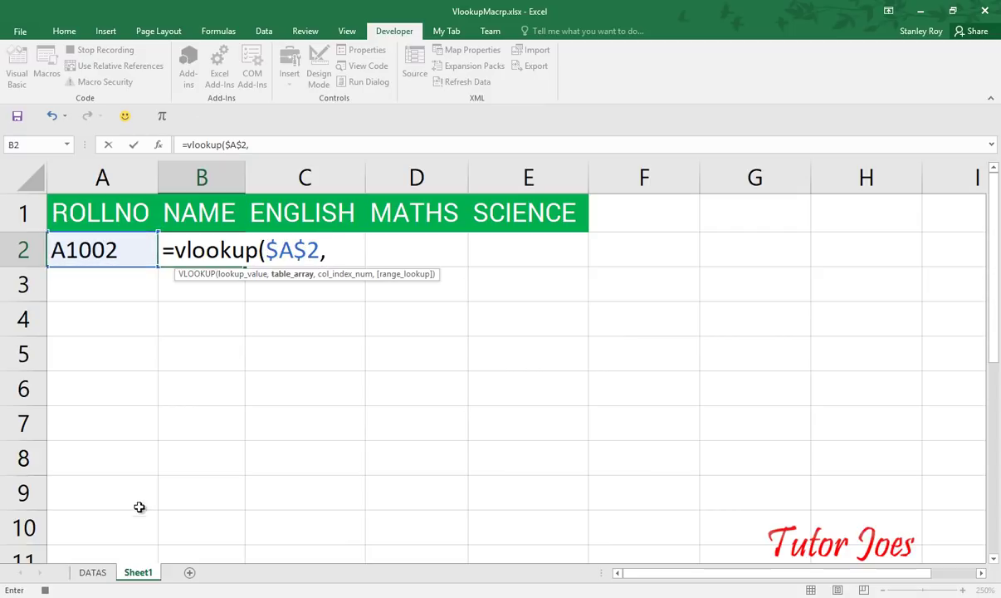
Complete it with DATAS!$A$2:$E$22, DATAS!B1 and 0, and commit it to return Sam.
{"action": "left_click", "coordinate": [94, 573]}
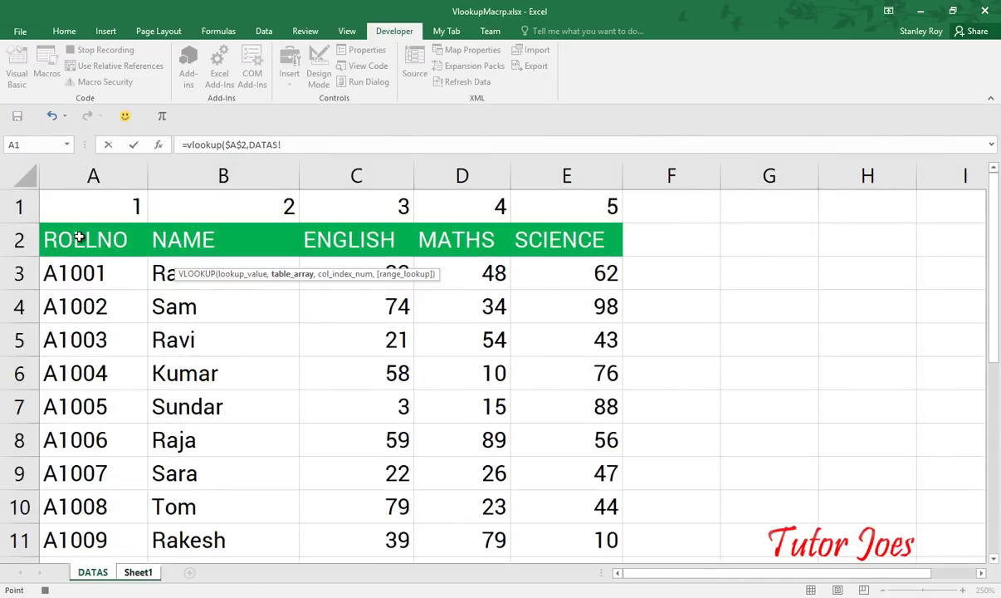
{"action": "left_click_drag", "start_coordinate": [79, 238], "coordinate": [550, 596]}
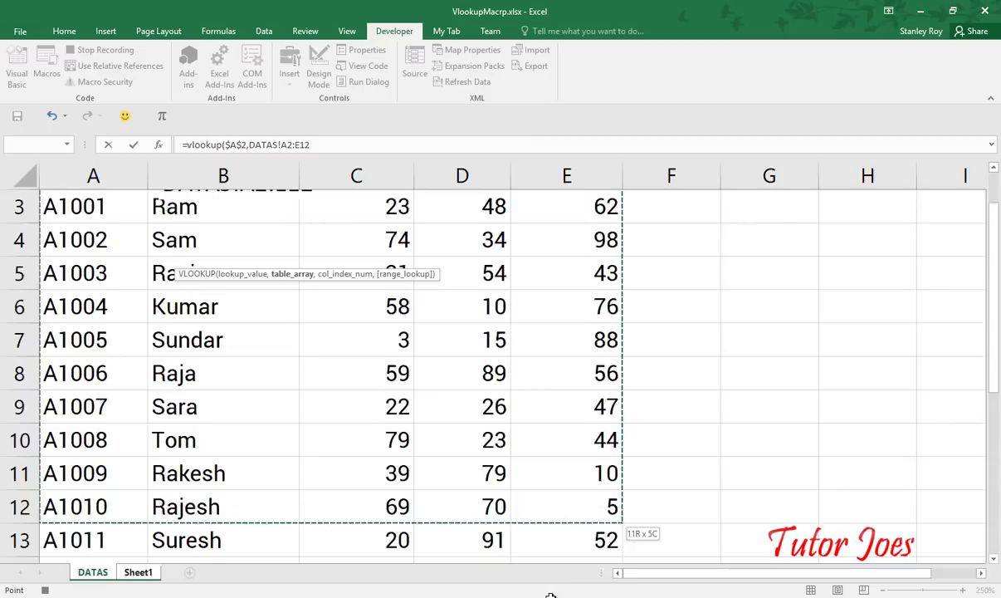
{"action": "left_click_drag", "start_coordinate": [551, 595], "coordinate": [537, 501]}
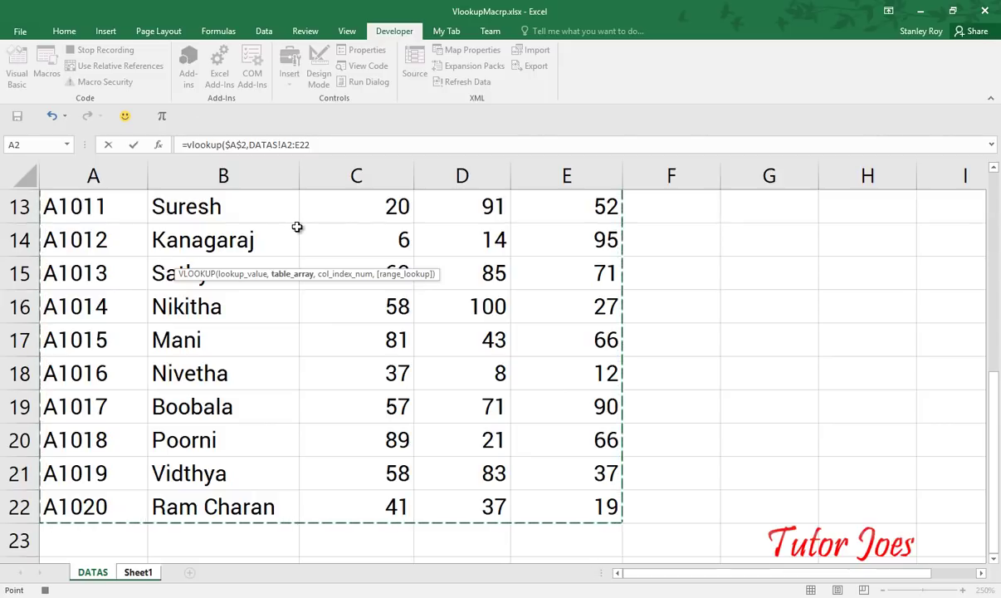
{"action": "key", "text": "F4"}
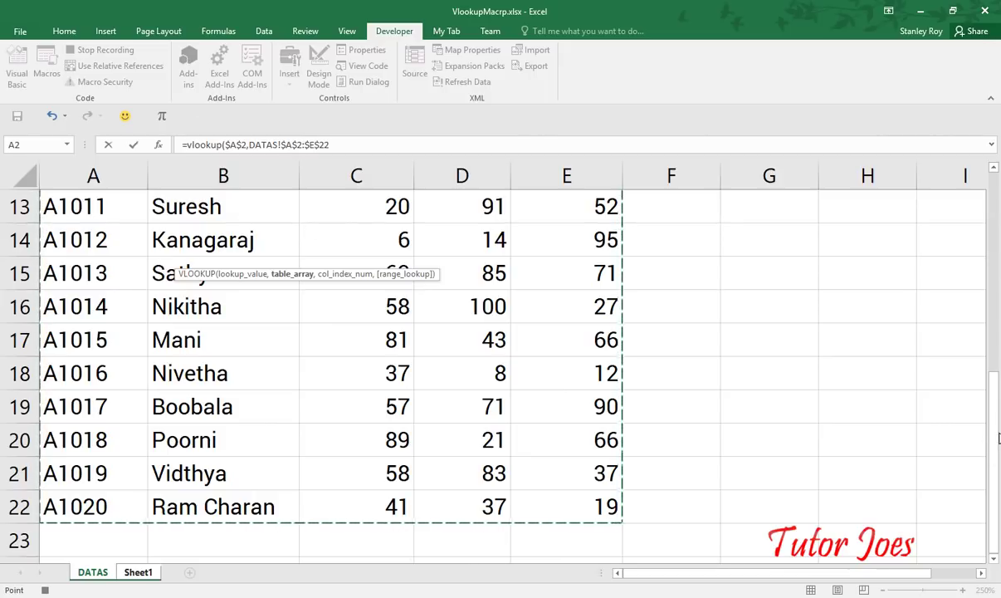
{"action": "left_click_drag", "start_coordinate": [999, 437], "coordinate": [912, 203]}
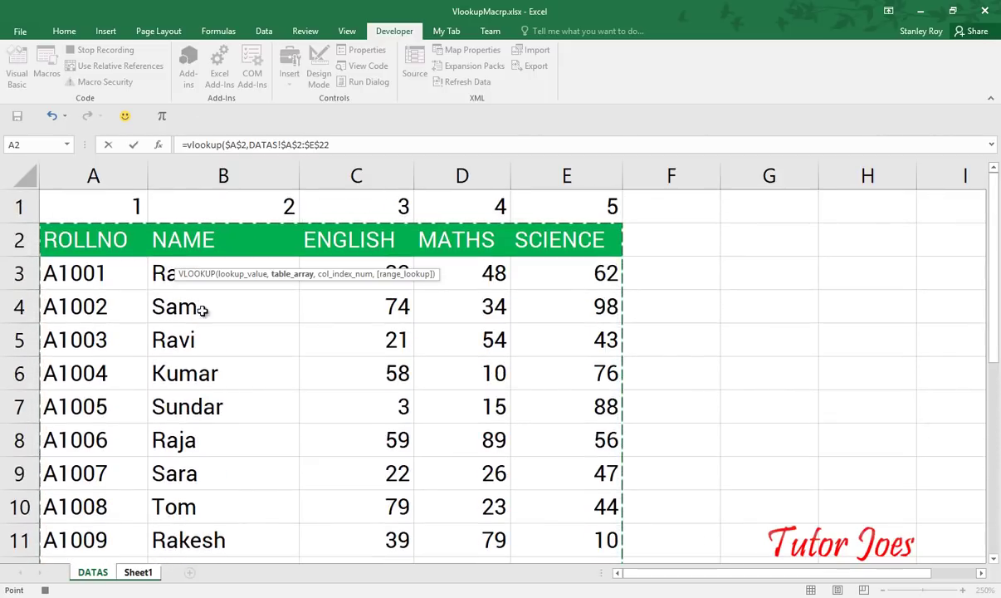
{"action": "left_click", "coordinate": [333, 146]}
{"action": "type", "text": ","}
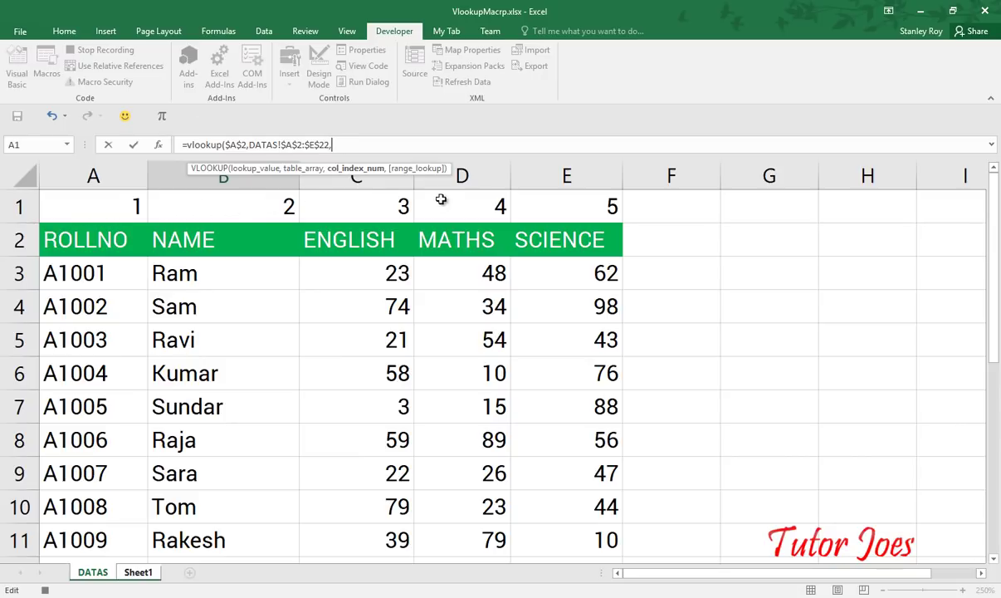
{"action": "left_click", "coordinate": [232, 209]}
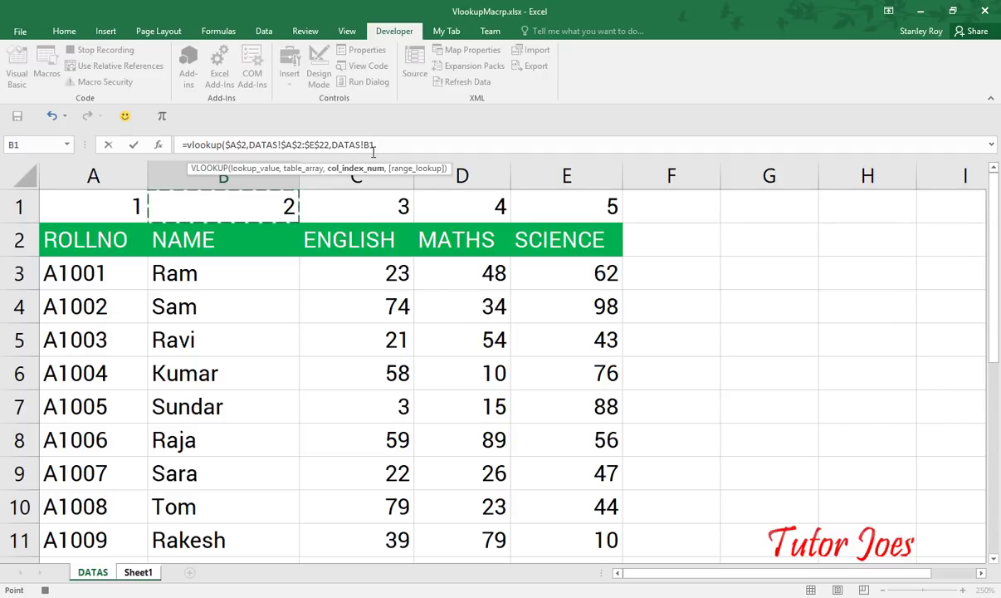
{"action": "type", "text": ","}
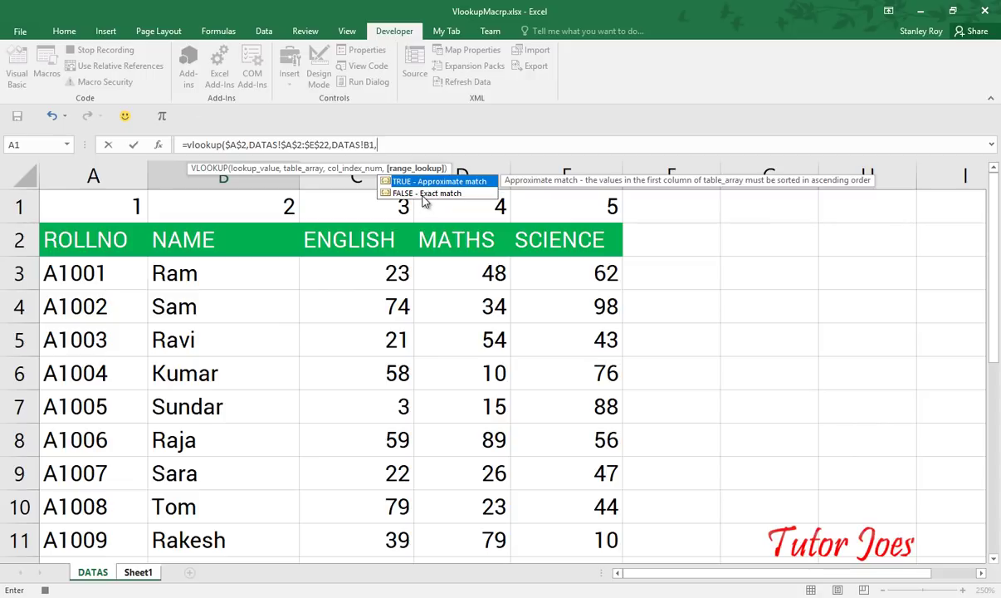
{"action": "type", "text": "0"}
{"action": "type", "text": ")"}
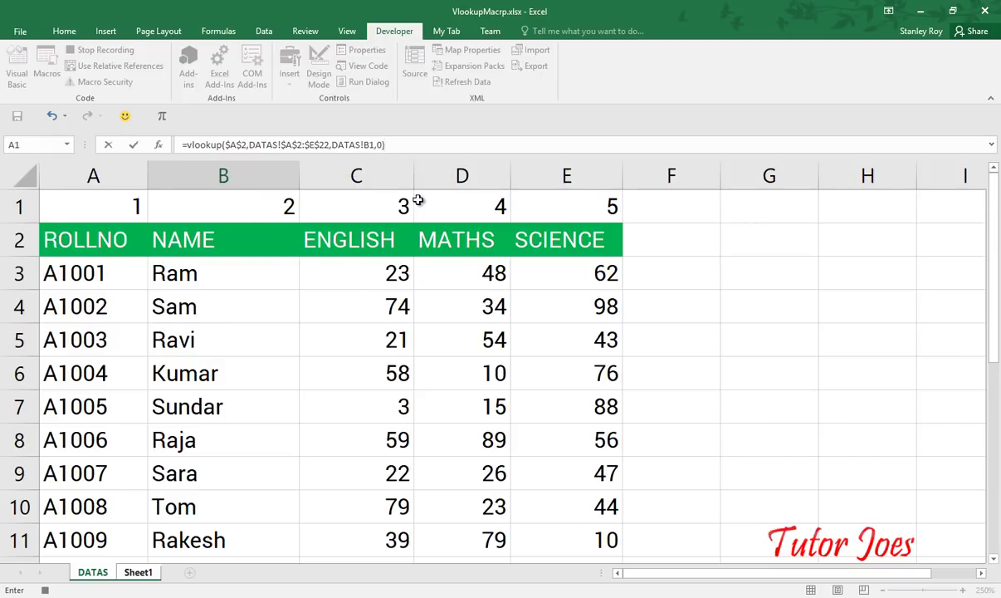
{"action": "key", "text": "ctrl+Return"}
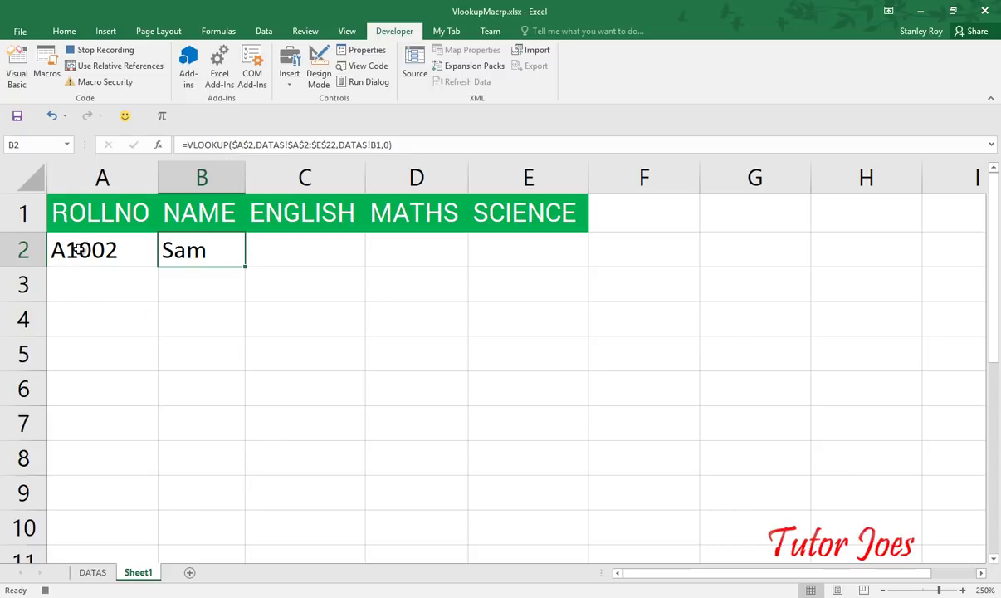
Re-commit B2's formula, select DATAS B1, return to Sheet1, and stop the macro recording.
{"action": "double_click", "coordinate": [203, 250]}
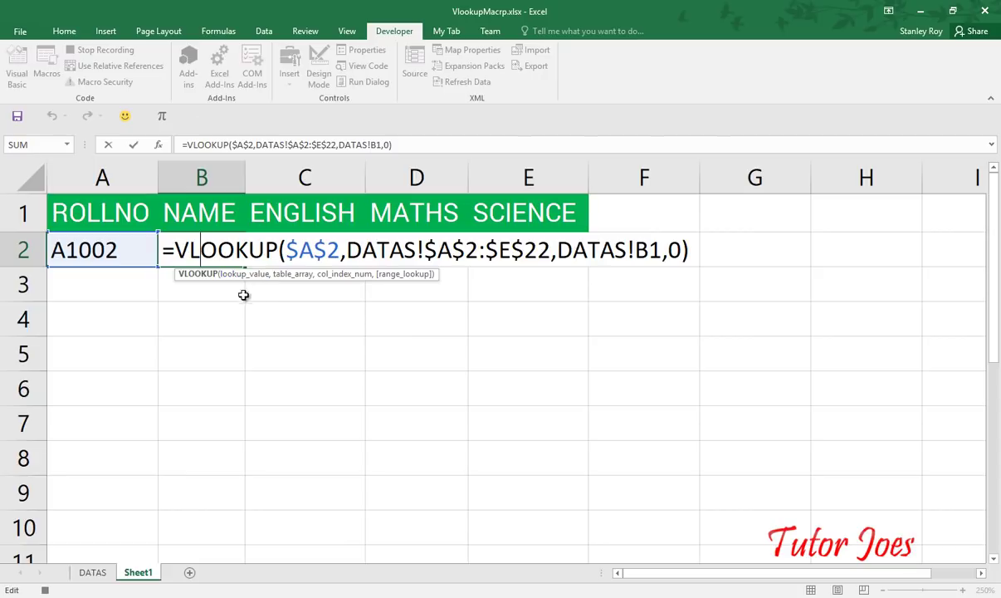
{"action": "key", "text": "ctrl+Return"}
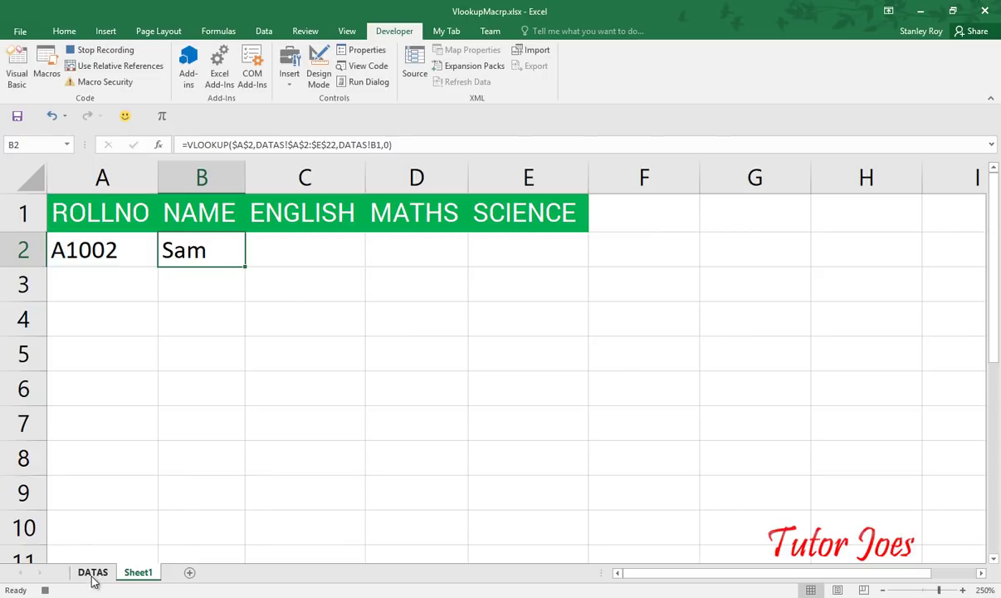
{"action": "left_click", "coordinate": [93, 573]}
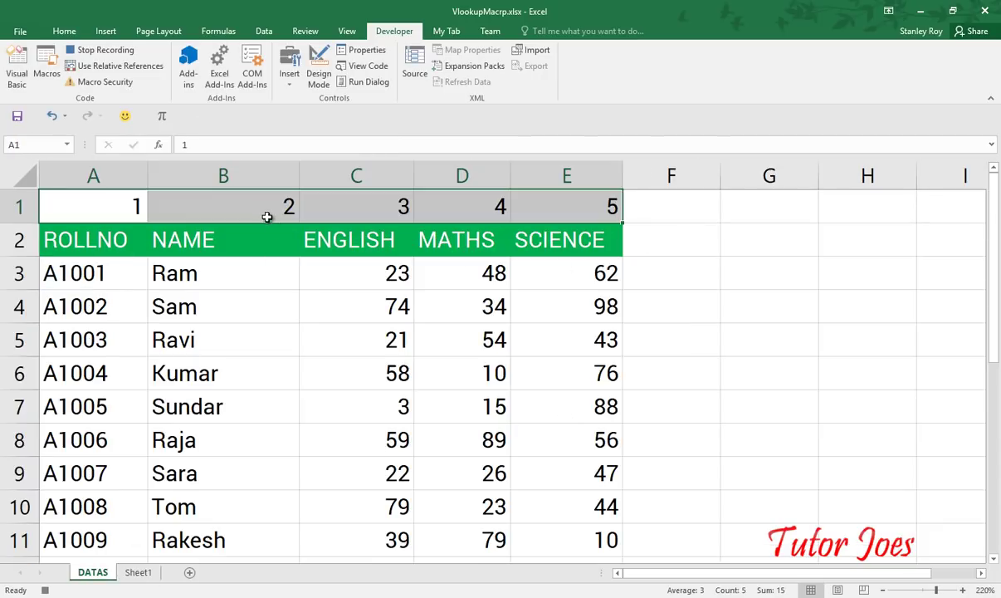
{"action": "left_click", "coordinate": [264, 212]}
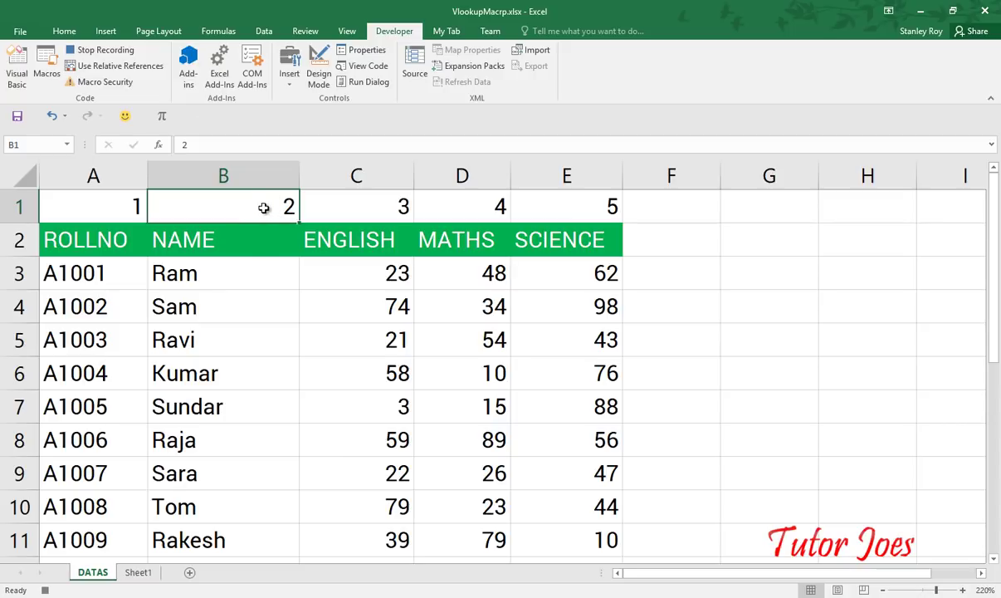
{"action": "left_click", "coordinate": [138, 572]}
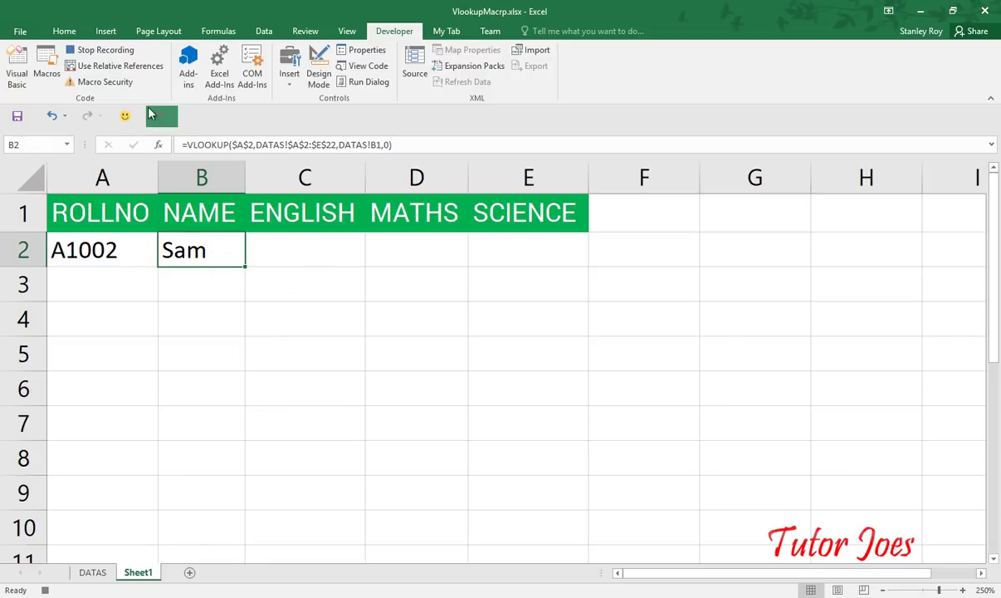
{"action": "left_click", "coordinate": [111, 50]}
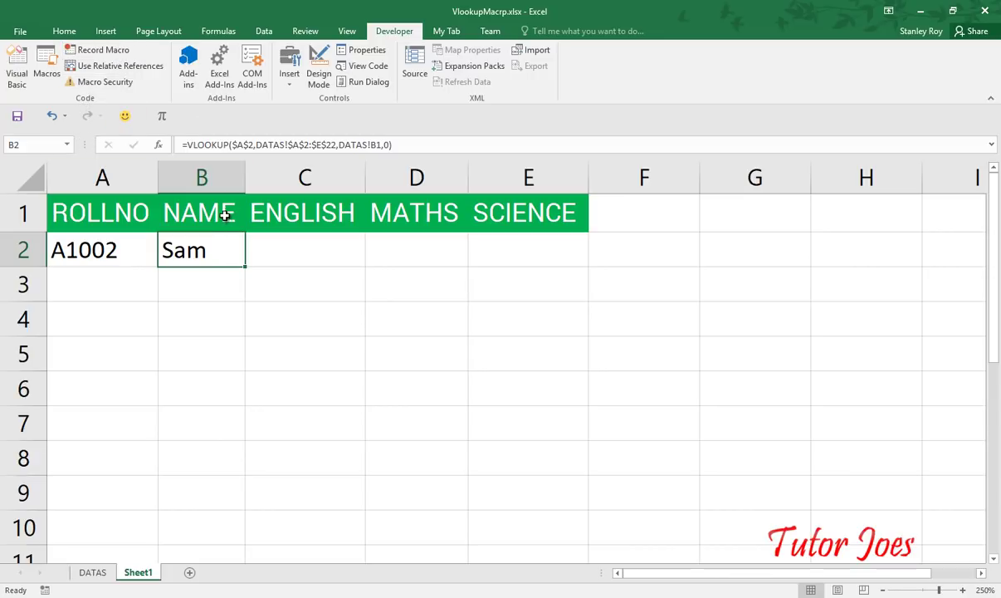
Empty B2, then draw a form button around F3:G4 that runs VlookupMacro.
{"action": "key", "text": "Delete"}
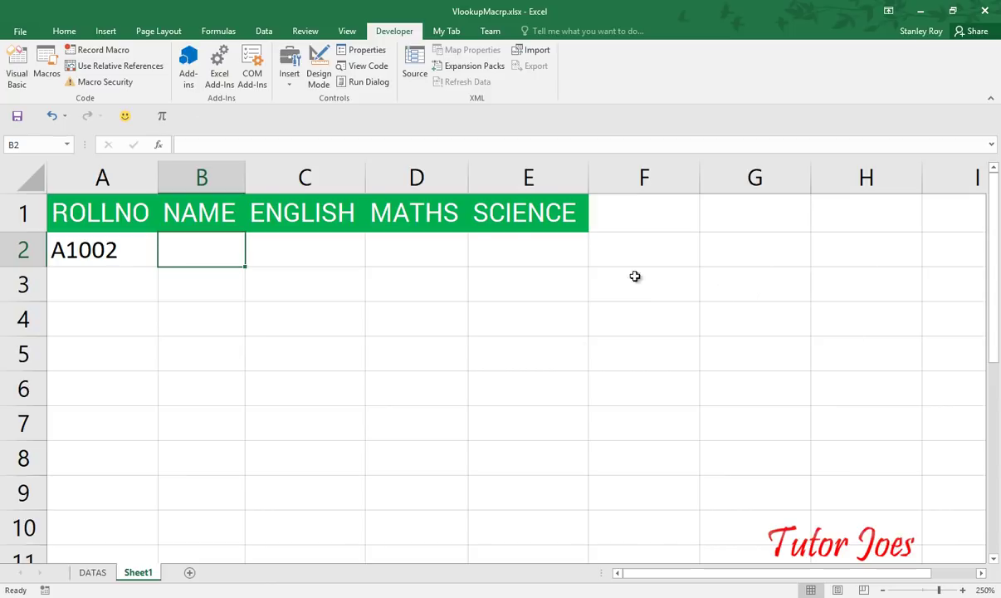
{"action": "left_click", "coordinate": [289, 65]}
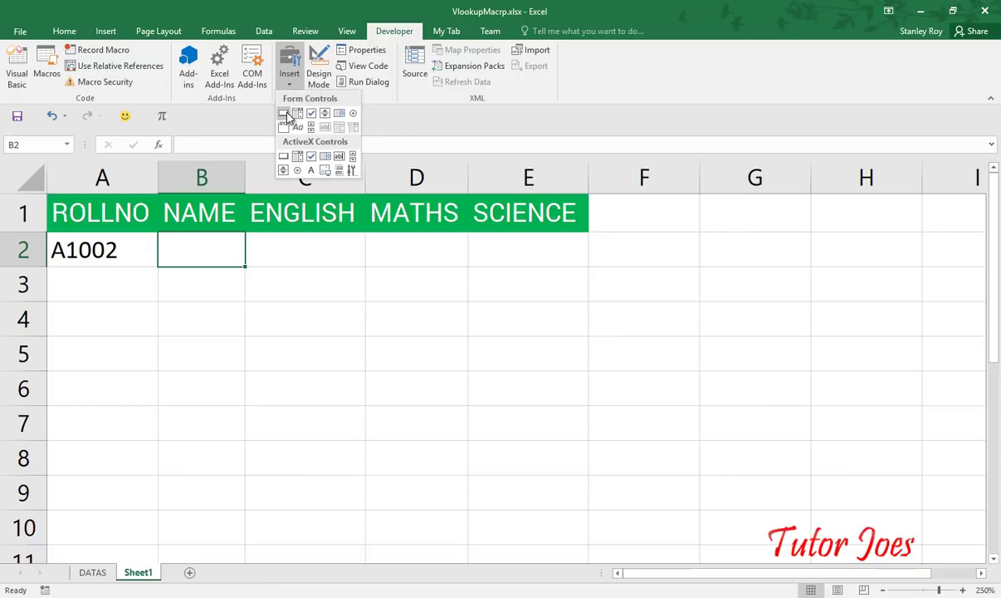
{"action": "left_click", "coordinate": [285, 114]}
{"action": "mouse_move", "coordinate": [647, 280]}
{"action": "left_mouse_down"}
{"action": "mouse_move", "coordinate": [819, 334]}
{"action": "mouse_move", "coordinate": [820, 326]}
{"action": "left_mouse_up"}
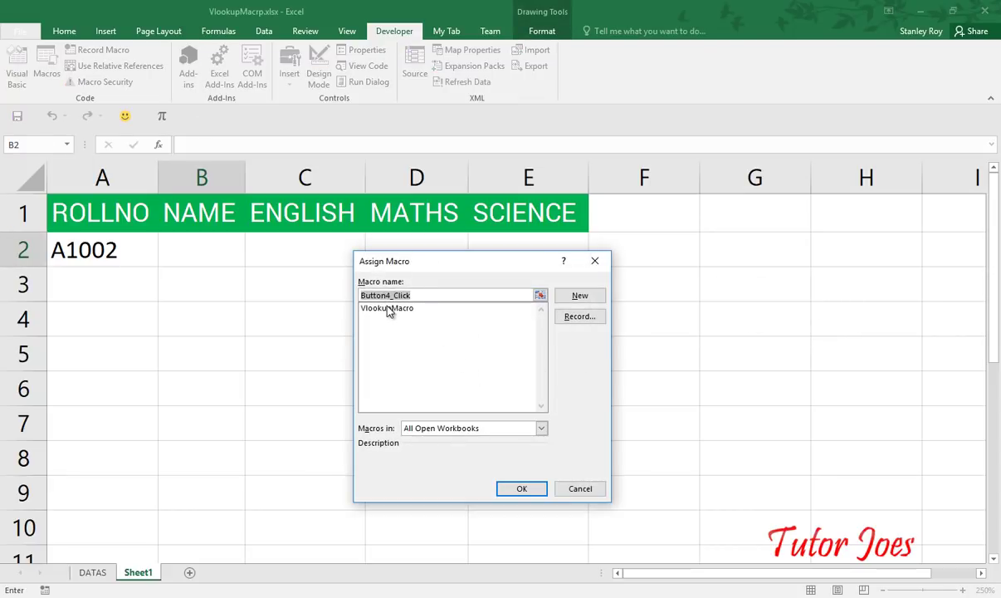
{"action": "left_click", "coordinate": [382, 310]}
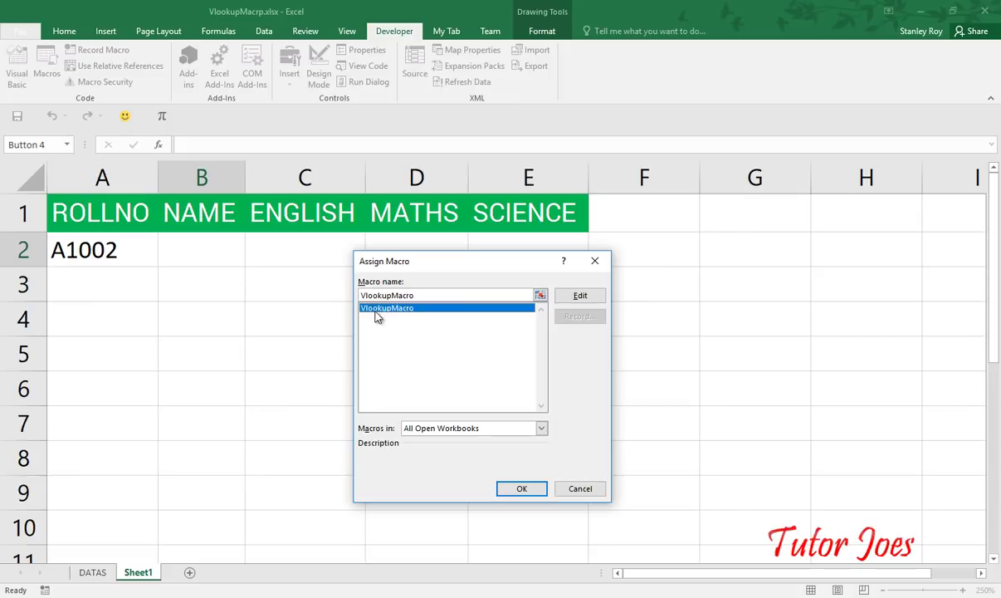
{"action": "left_click", "coordinate": [518, 490]}
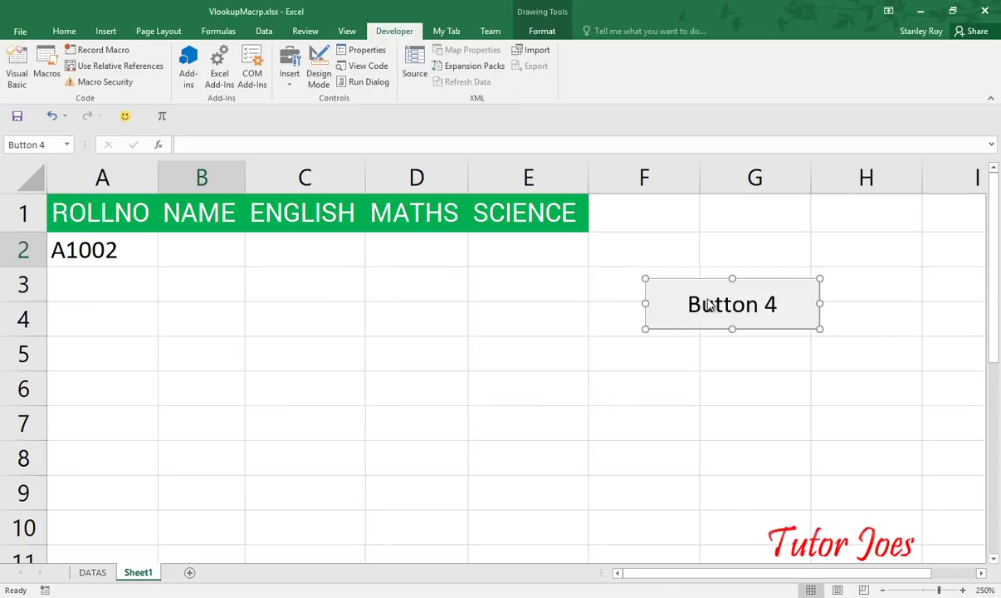
Replace the Button 4 caption with 'Run', correcting the 'Rum' typo along the way.
{"action": "right_click", "coordinate": [710, 305]}
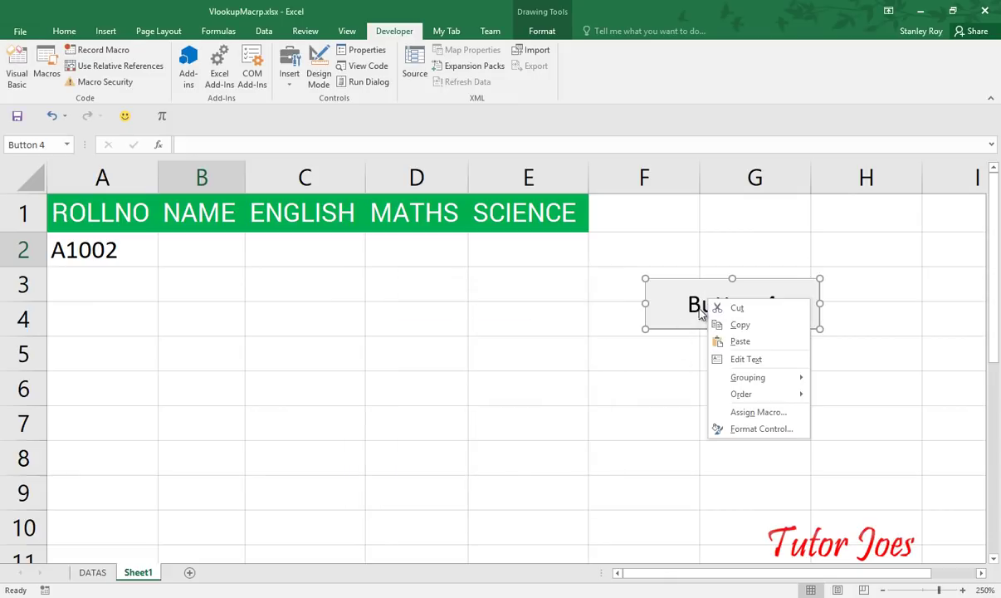
{"action": "left_click", "coordinate": [745, 358]}
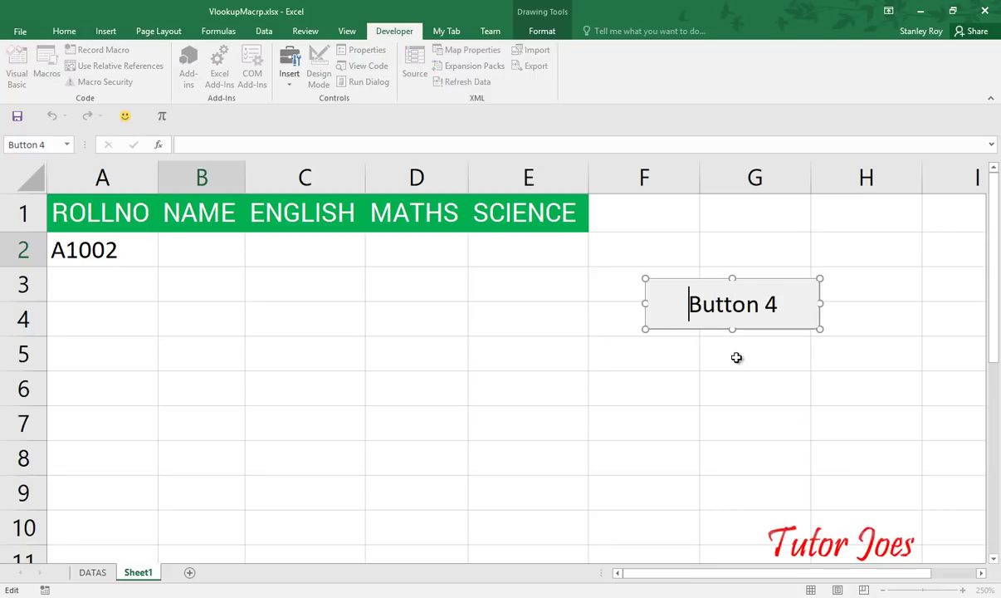
{"action": "left_click", "coordinate": [717, 307]}
{"action": "key", "text": "Delete"}
{"action": "key", "text": "Delete"}
{"action": "key", "text": "Delete"}
{"action": "key", "text": "Delete"}
{"action": "key", "text": "BackSpace"}
{"action": "key", "text": "BackSpace"}
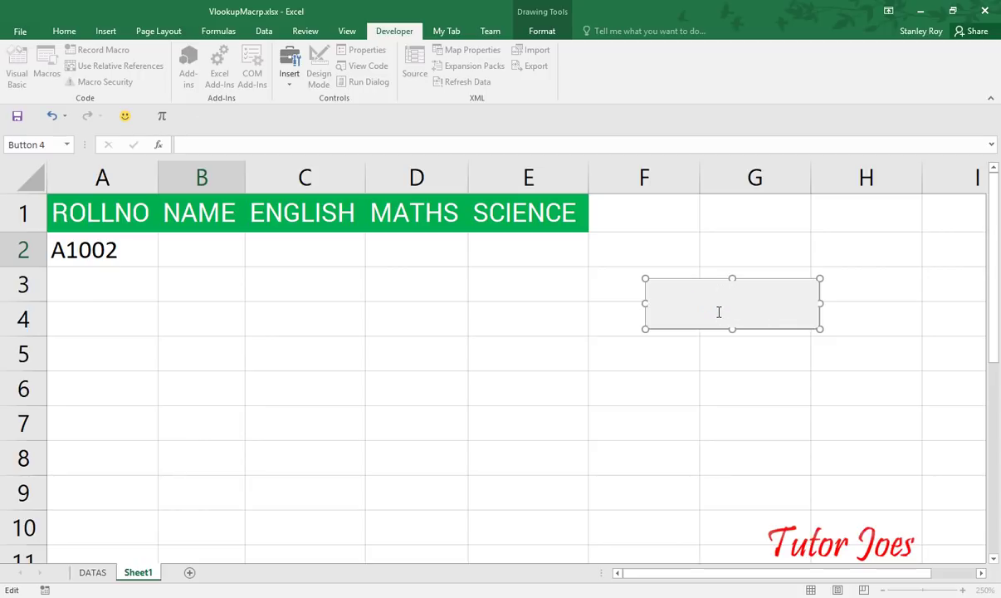
{"action": "type", "text": "Rum"}
{"action": "key", "text": "BackSpace"}
{"action": "type", "text": "n"}
{"action": "left_click", "coordinate": [753, 390]}
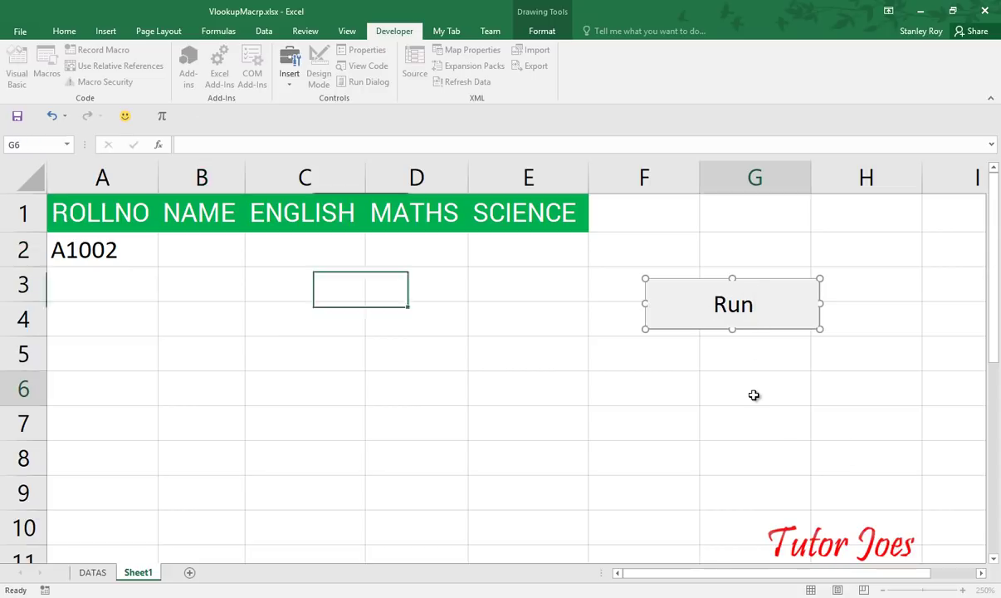
Run the lookup macro on B2, E2, then B2:E2 to fill the name and marks.
{"action": "left_click", "coordinate": [192, 264]}
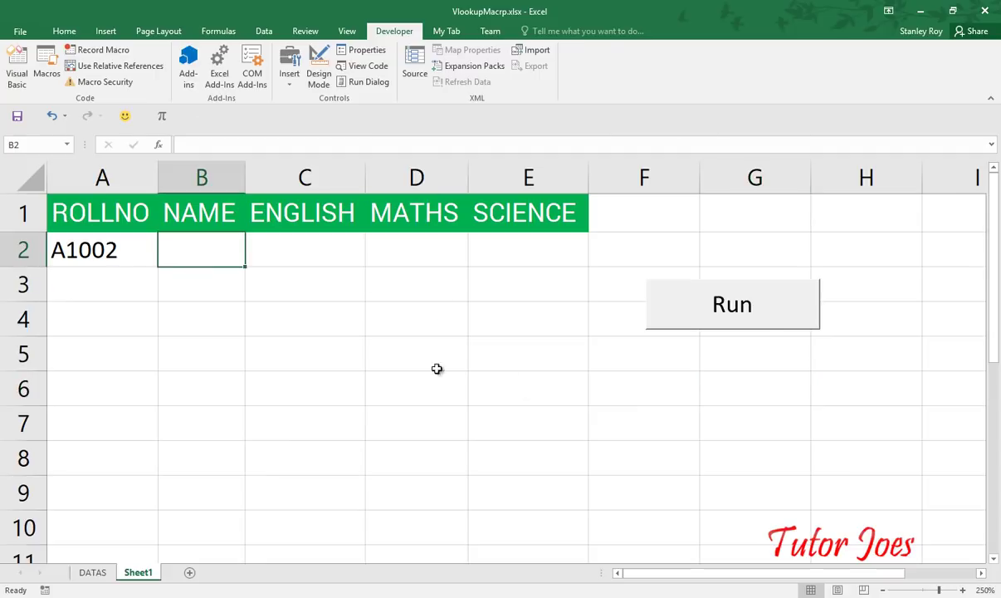
{"action": "left_click", "coordinate": [745, 314]}
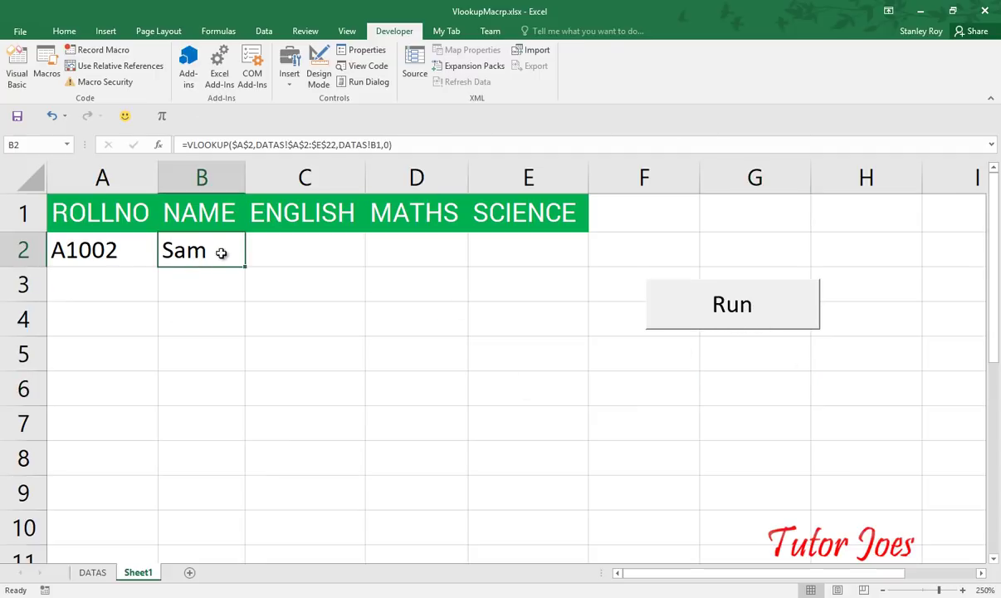
{"action": "left_click", "coordinate": [538, 255]}
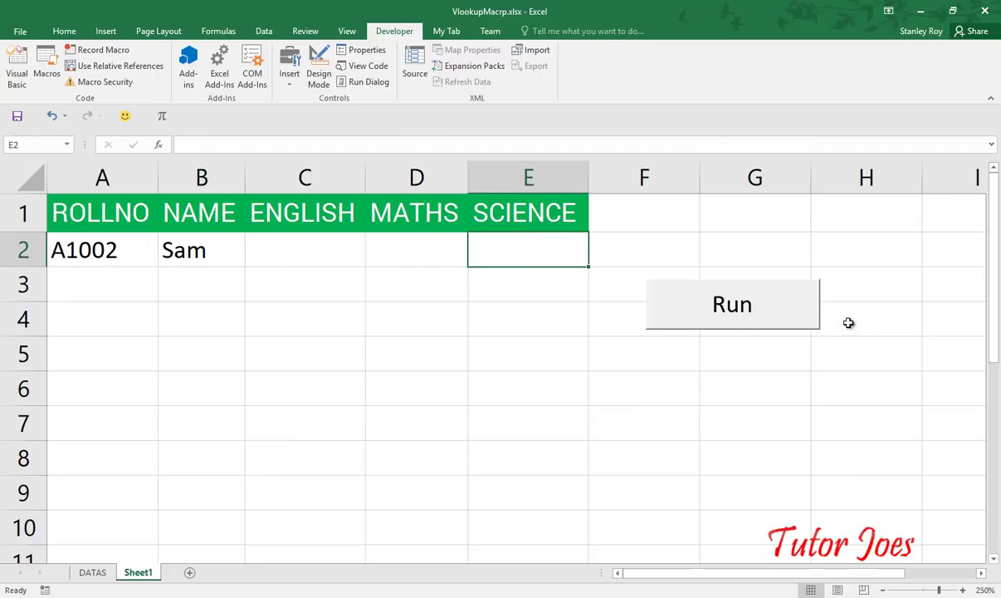
{"action": "left_click", "coordinate": [771, 308]}
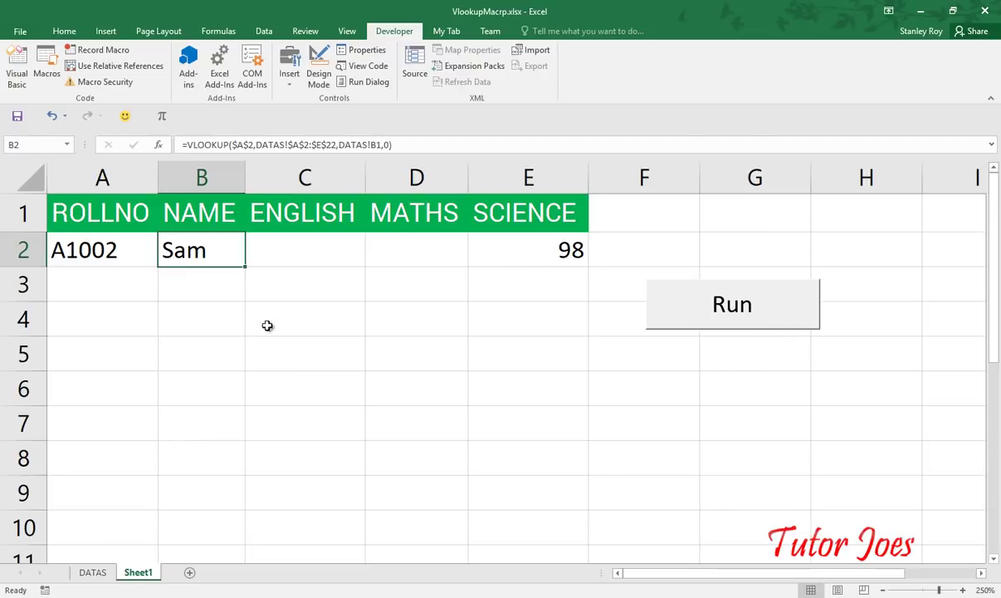
{"action": "left_click_drag", "start_coordinate": [196, 249], "coordinate": [547, 253]}
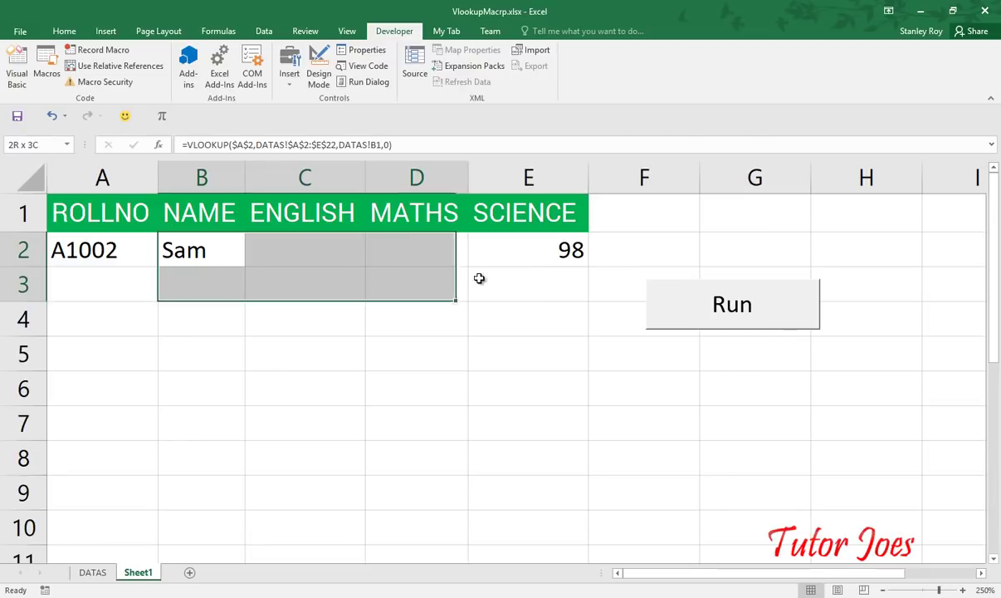
{"action": "left_click", "coordinate": [744, 303]}
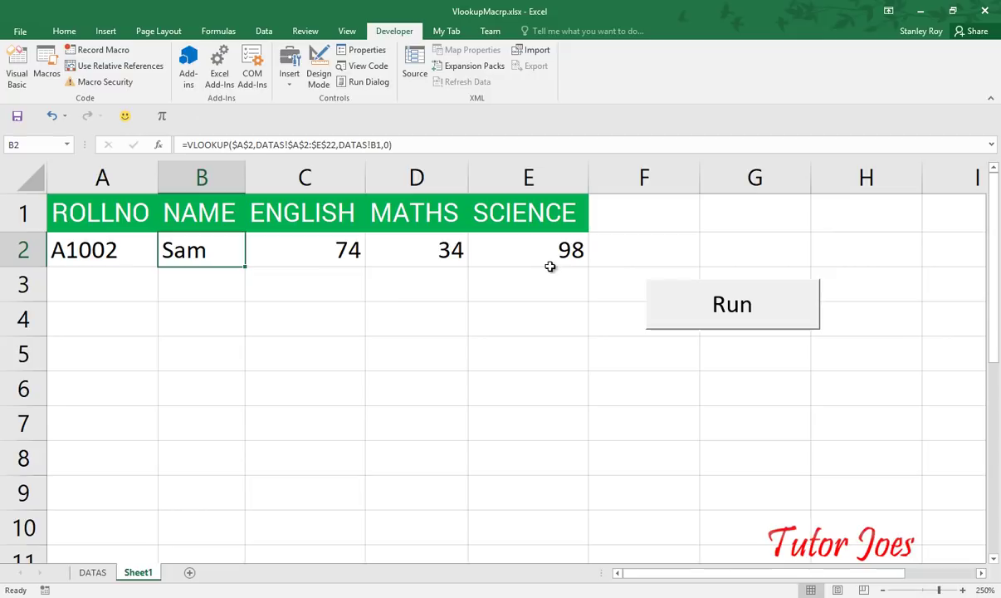
Change the roll number in A2 to a1005 and check the name and English lookup formulas.
{"action": "left_click", "coordinate": [97, 258]}
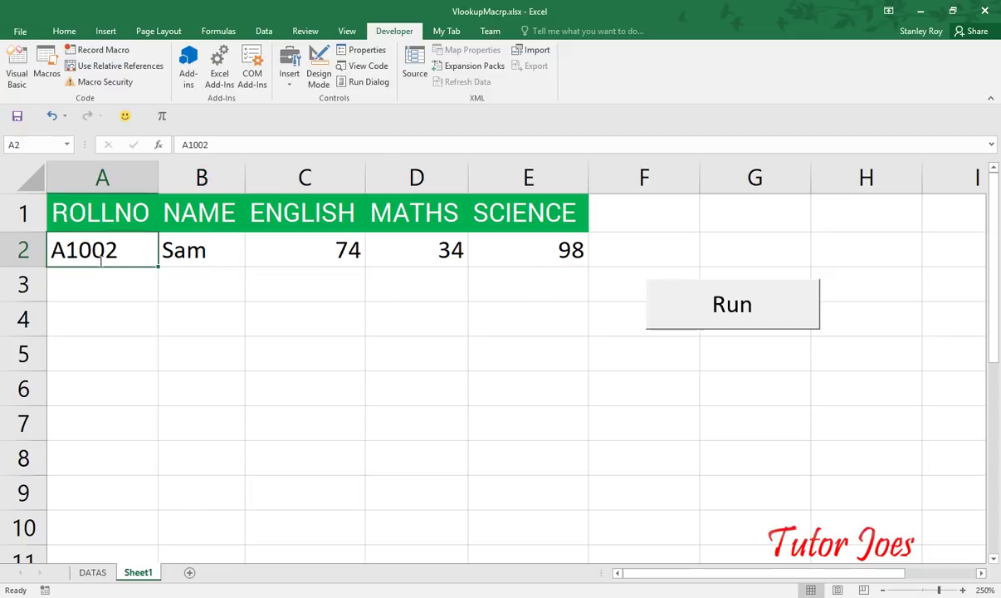
{"action": "type", "text": "a1005"}
{"action": "key", "text": "Return"}
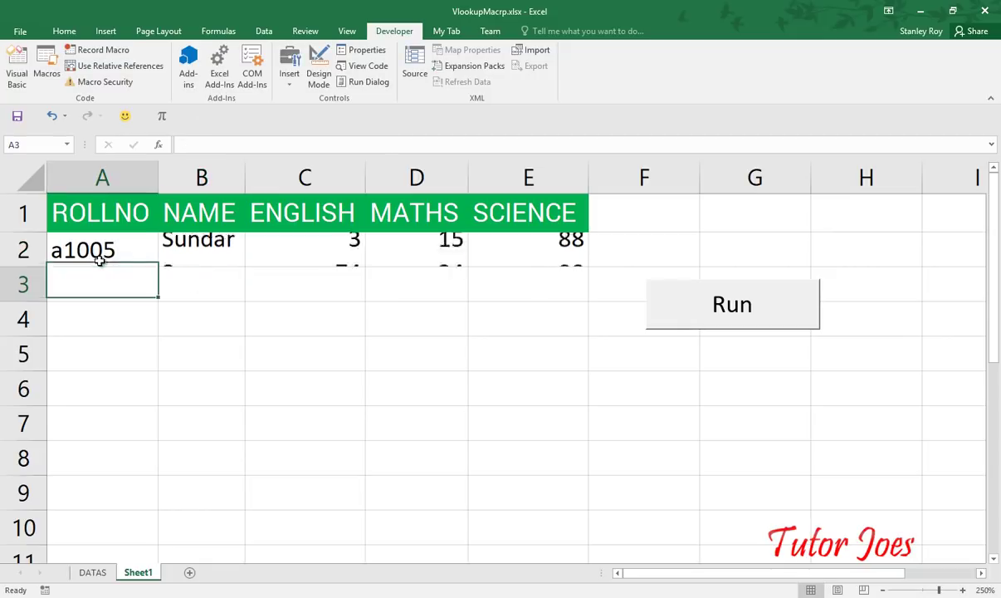
{"action": "left_click", "coordinate": [223, 254]}
{"action": "left_click", "coordinate": [328, 256]}
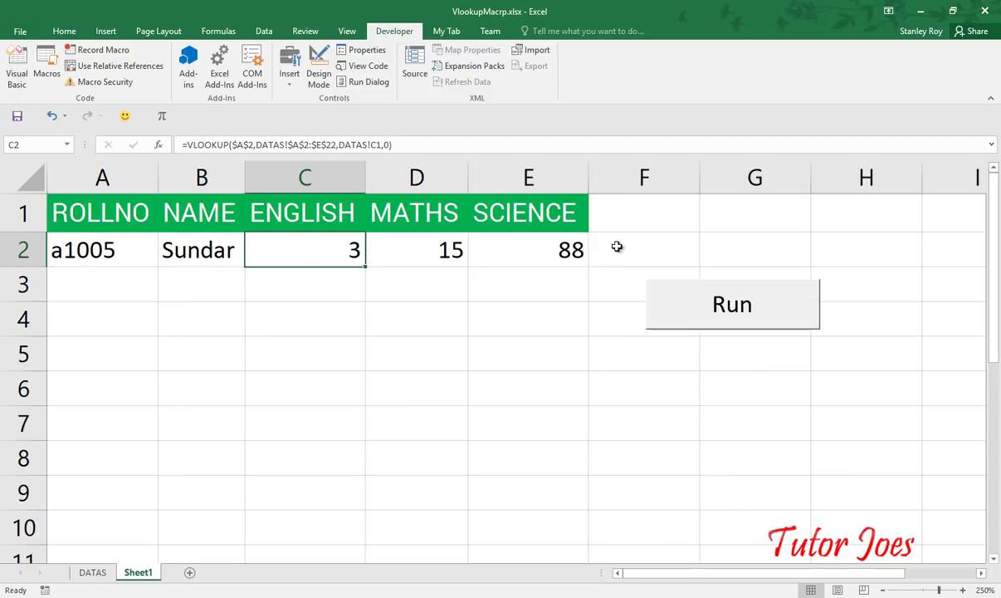
{"action": "left_click", "coordinate": [92, 572]}
{"action": "scroll", "coordinate": [108, 482], "scroll_direction": "down", "scroll_amount": 3}
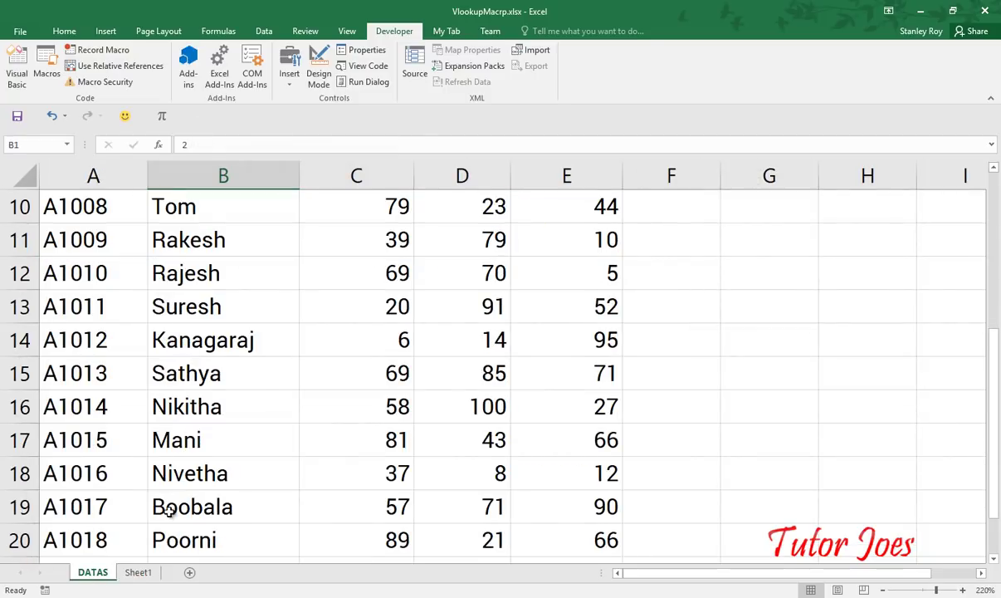
{"action": "scroll", "coordinate": [166, 433], "scroll_direction": "up", "scroll_amount": 1}
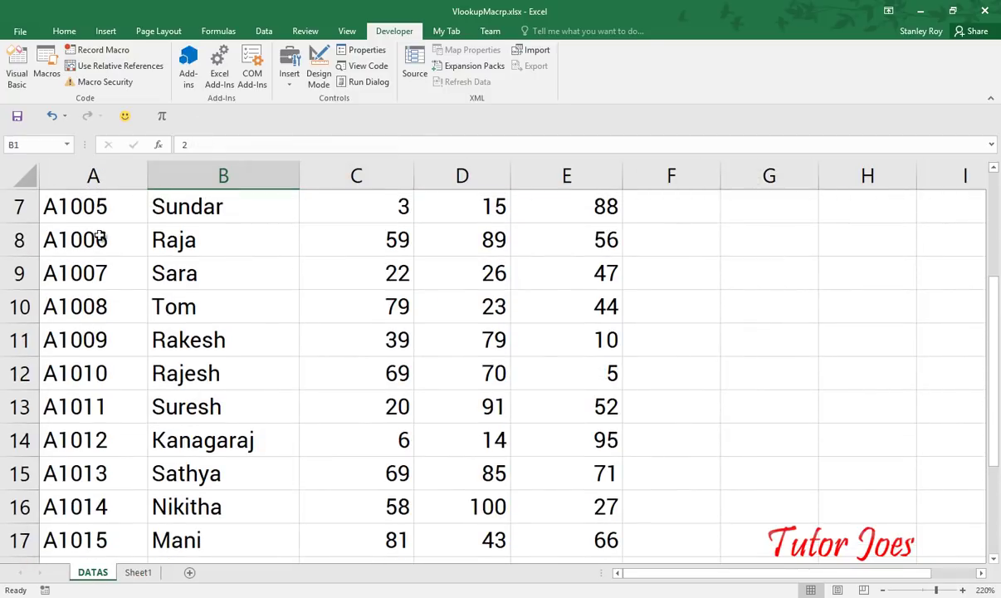
{"action": "left_click", "coordinate": [96, 204]}
{"action": "left_click", "coordinate": [204, 206]}
{"action": "left_click", "coordinate": [369, 206]}
{"action": "left_click", "coordinate": [490, 208]}
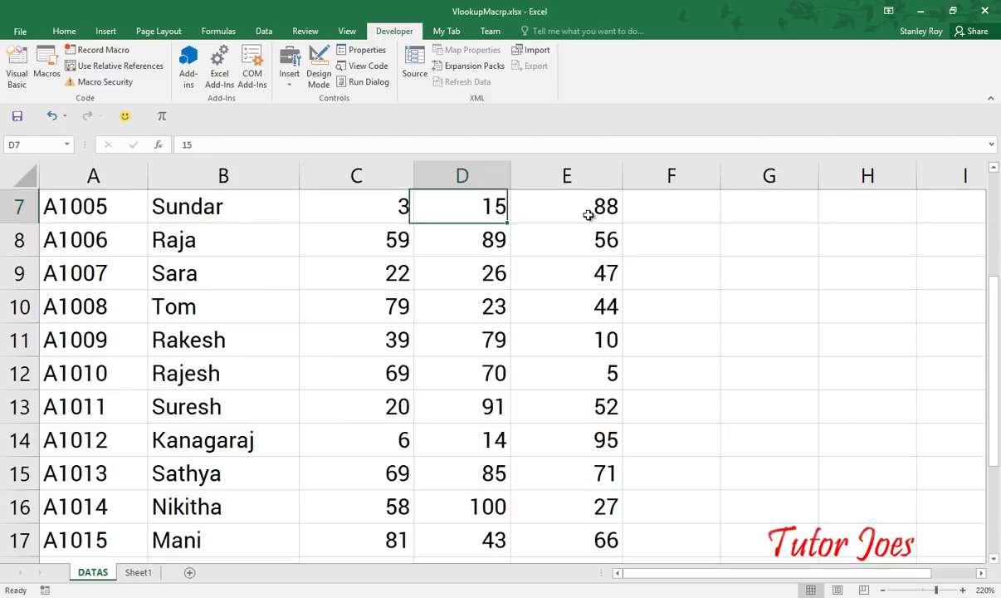
{"action": "left_click", "coordinate": [588, 215]}
{"action": "left_click", "coordinate": [138, 572]}
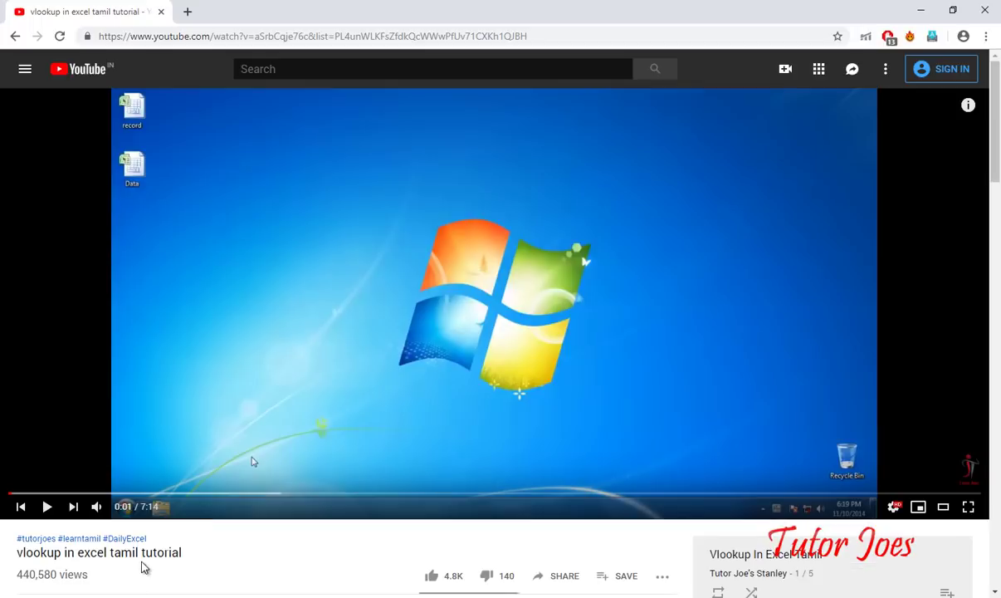
{"action": "scroll", "coordinate": [166, 523], "scroll_direction": "down", "scroll_amount": 1}
{"action": "scroll", "coordinate": [181, 503], "scroll_direction": "down", "scroll_amount": 6}
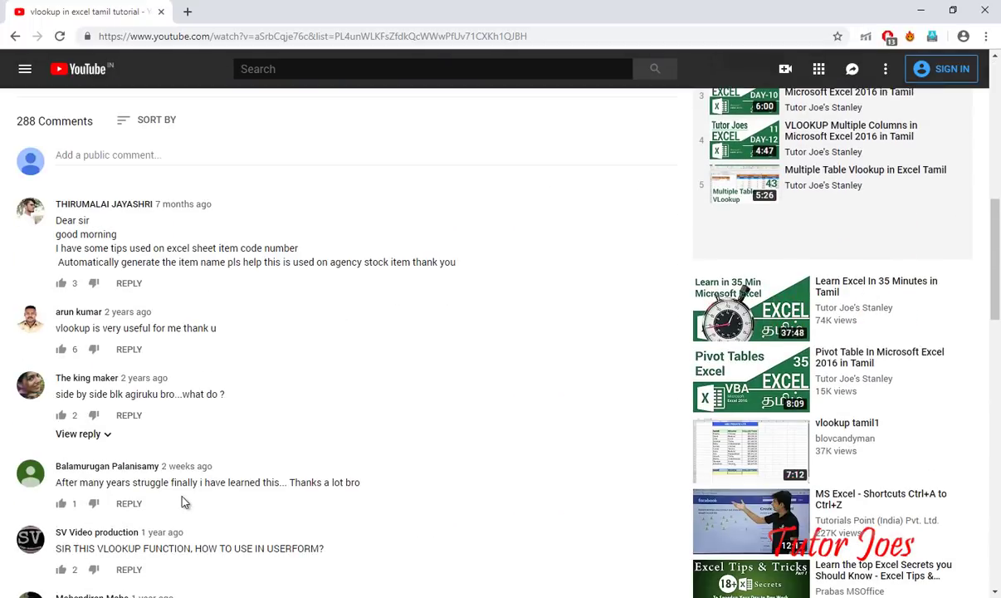
{"action": "scroll", "coordinate": [187, 467], "scroll_direction": "down", "scroll_amount": 2}
{"action": "scroll", "coordinate": [190, 467], "scroll_direction": "down", "scroll_amount": 2}
{"action": "scroll", "coordinate": [192, 499], "scroll_direction": "down", "scroll_amount": 1}
{"action": "scroll", "coordinate": [192, 498], "scroll_direction": "up", "scroll_amount": 4}
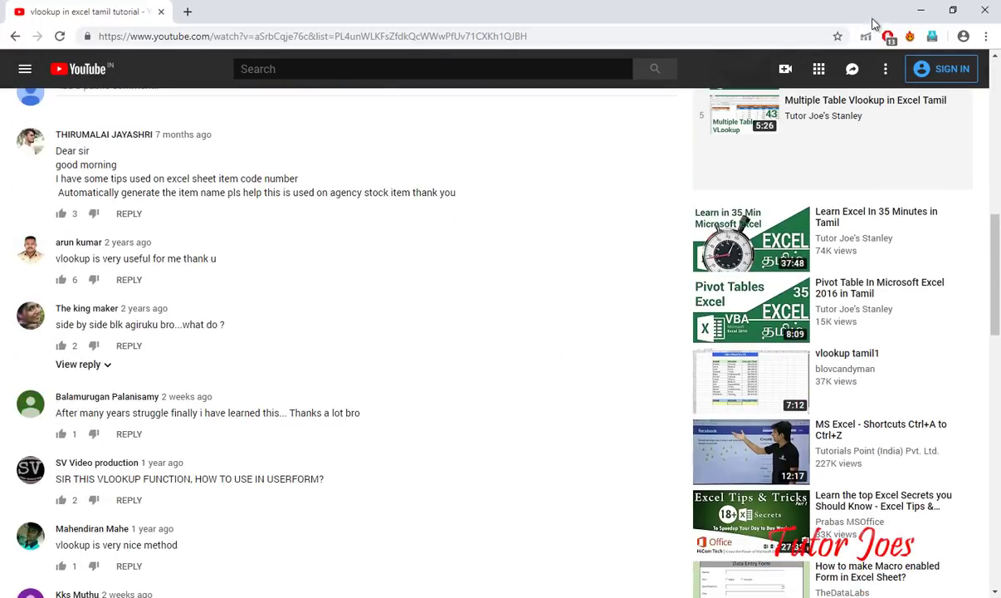
{"action": "left_click", "coordinate": [920, 9]}
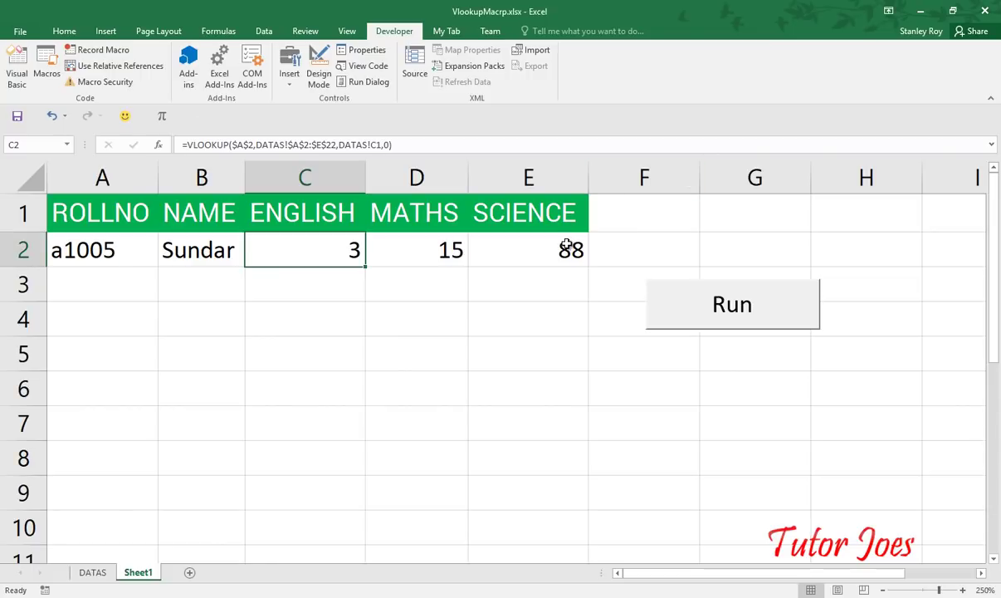